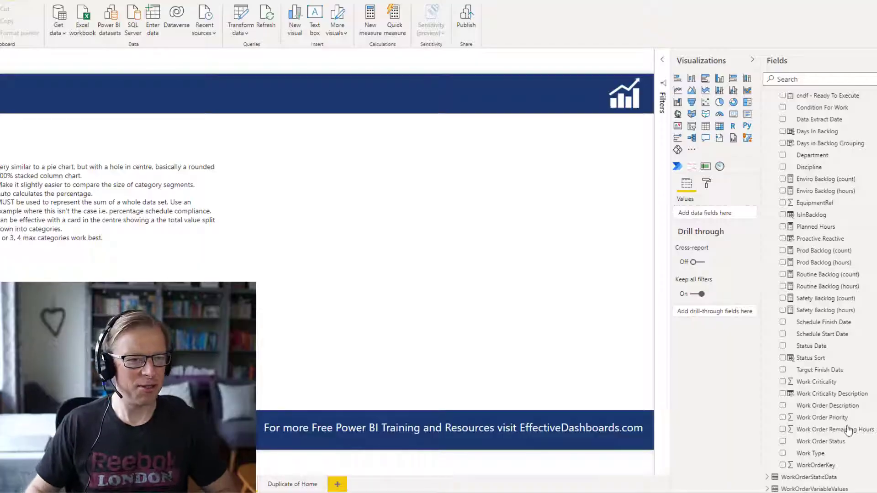
Step: Add a donut chart, move it to the top centre of the page, and enlarge it
left_click(734, 103)
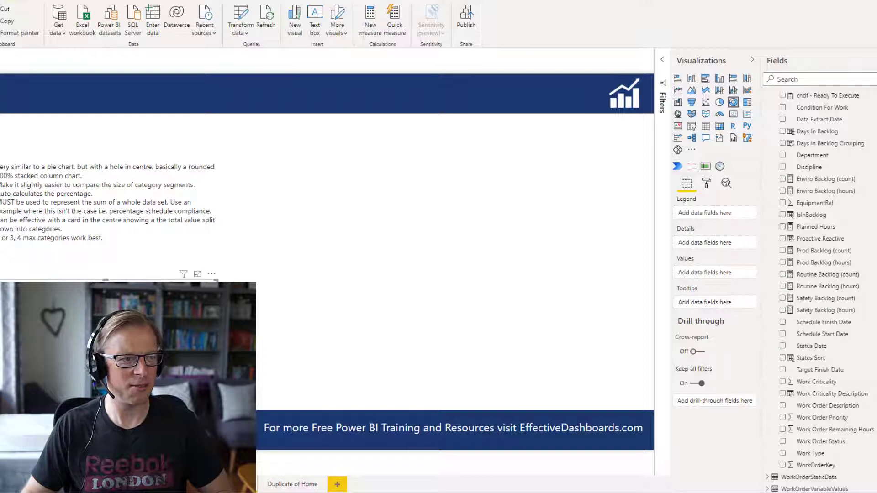
left_click_drag(214, 277, 553, 127)
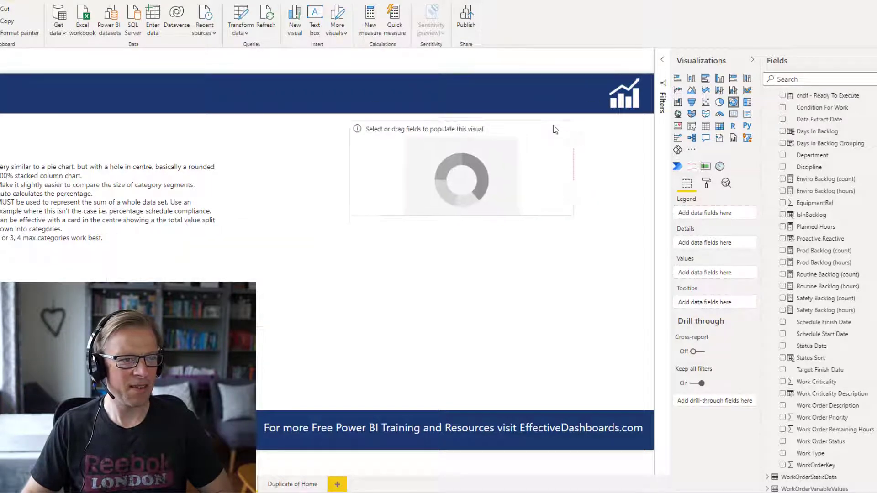
left_click_drag(556, 224, 632, 332)
left_click_drag(478, 148, 486, 140)
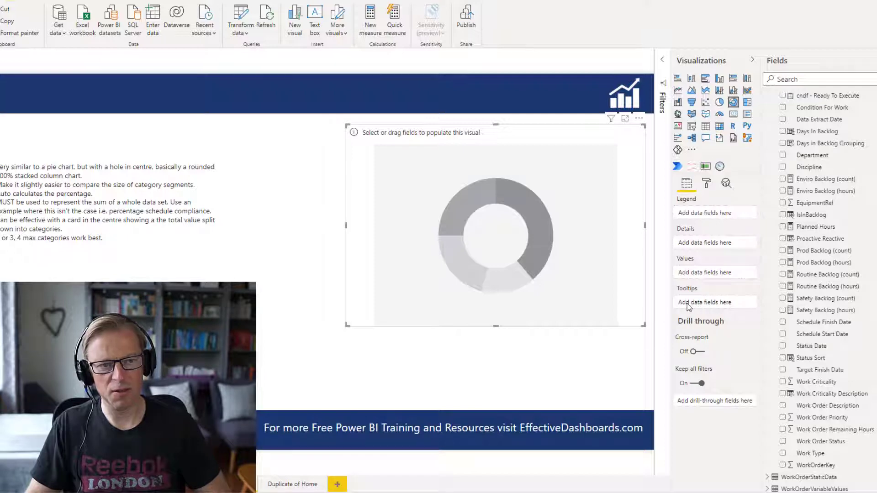
Step: Put Backlog (Count) from WorkOrderData in the donut's values, giving a single 745 (100%) ring
scroll(822, 293, "up", 5)
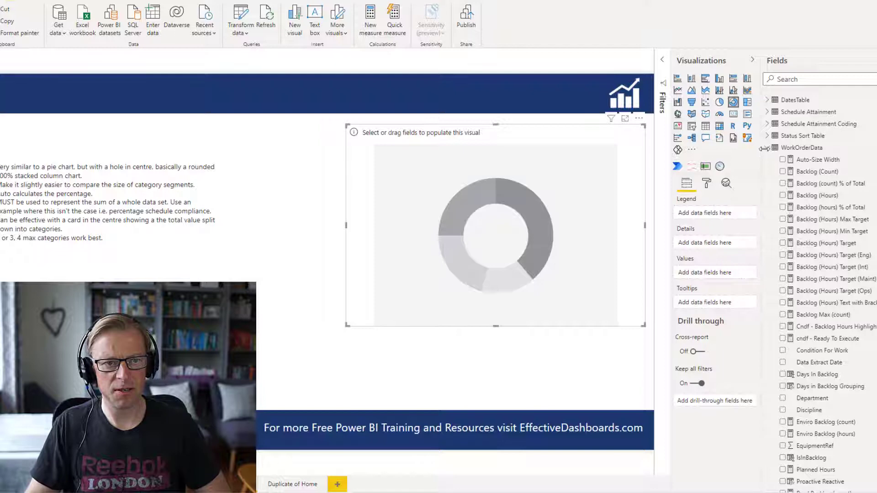
left_click_drag(811, 178, 708, 274)
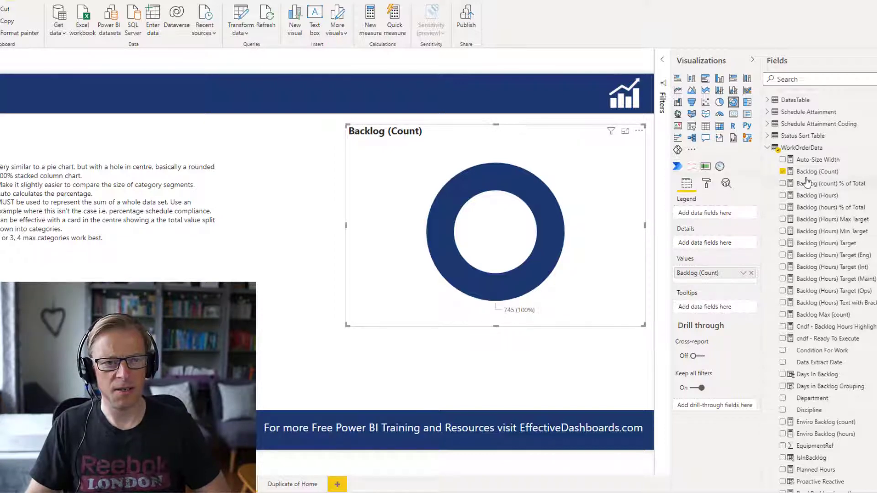
left_click(768, 149)
left_click(769, 149)
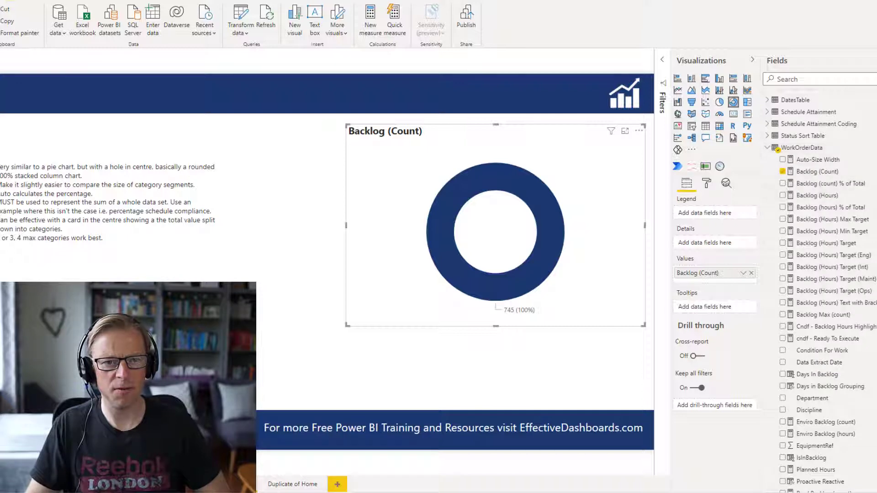
scroll(822, 293, "down", 5)
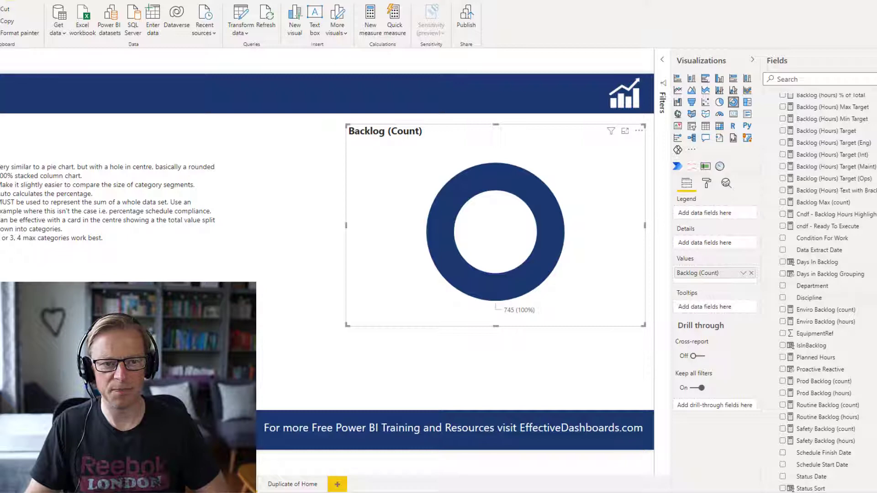
scroll(765, 264, "down", 1)
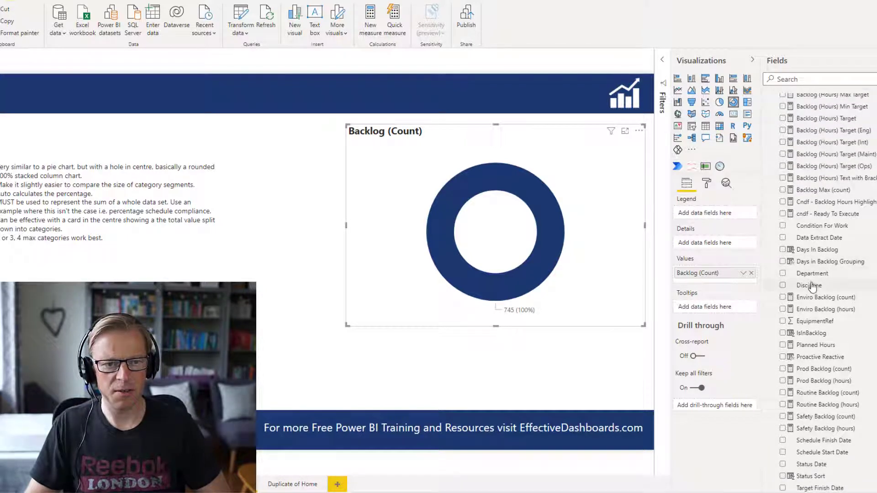
Step: Add Discipline to the donut's legend, giving segments led by MECHANICAL 253 and INSTRUMENTS 251
left_click_drag(810, 286, 719, 214)
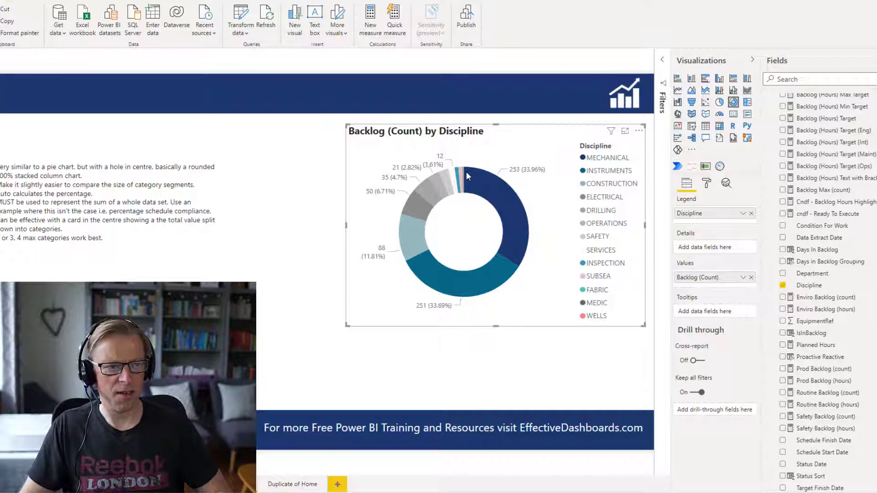
mouse_move(423, 228)
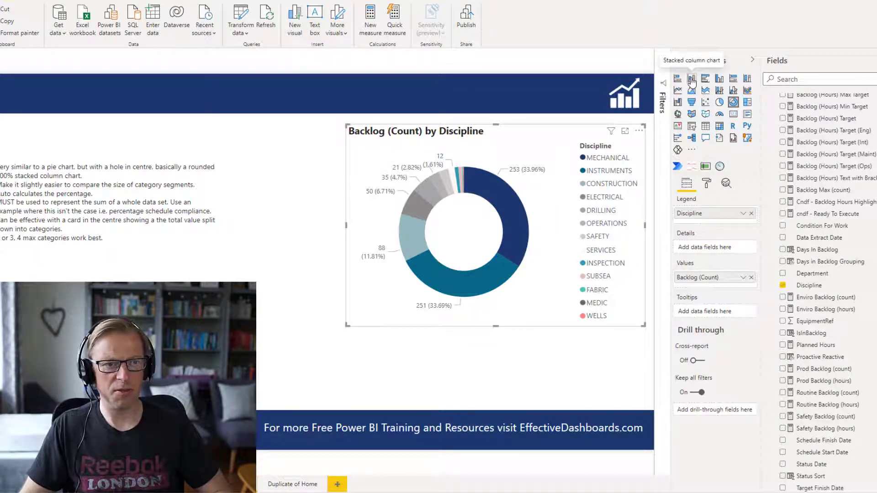
left_click(719, 79)
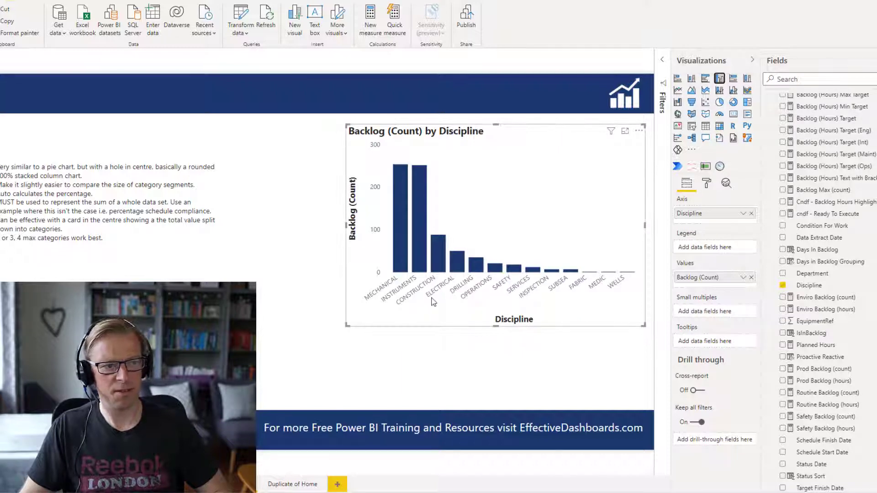
left_click(677, 79)
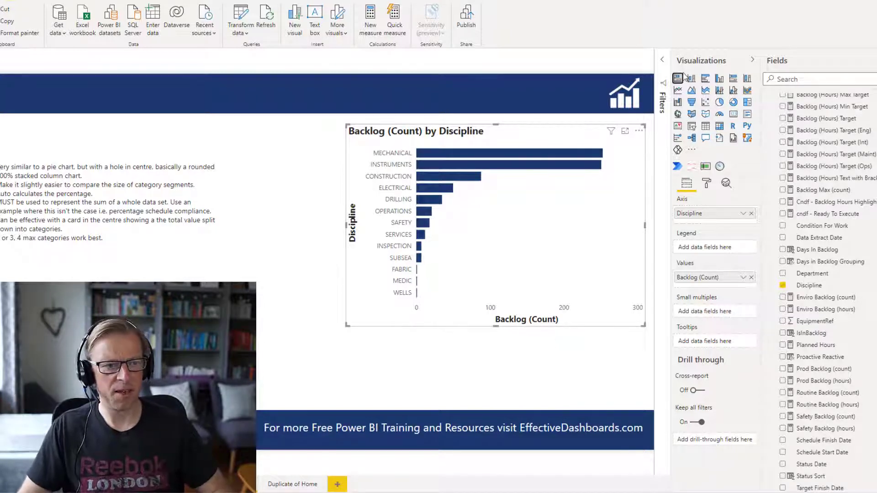
left_click(733, 102)
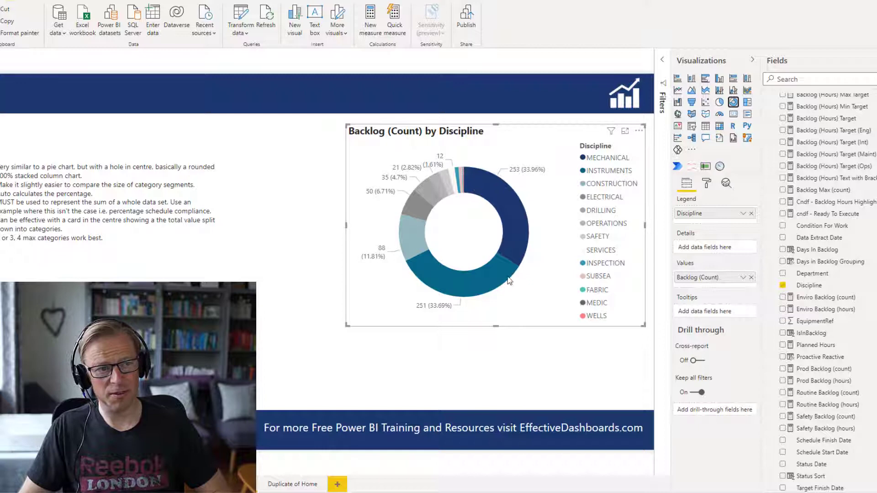
mouse_move(451, 293)
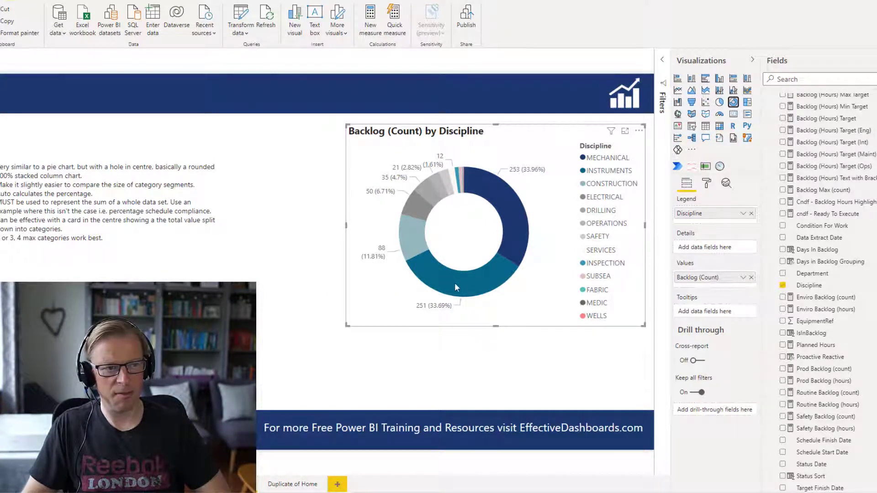
mouse_move(470, 286)
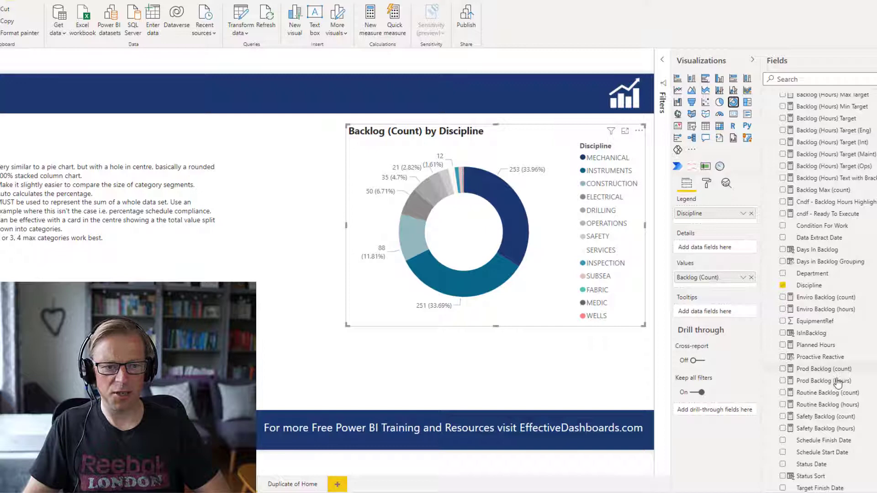
scroll(827, 291, "down", 4)
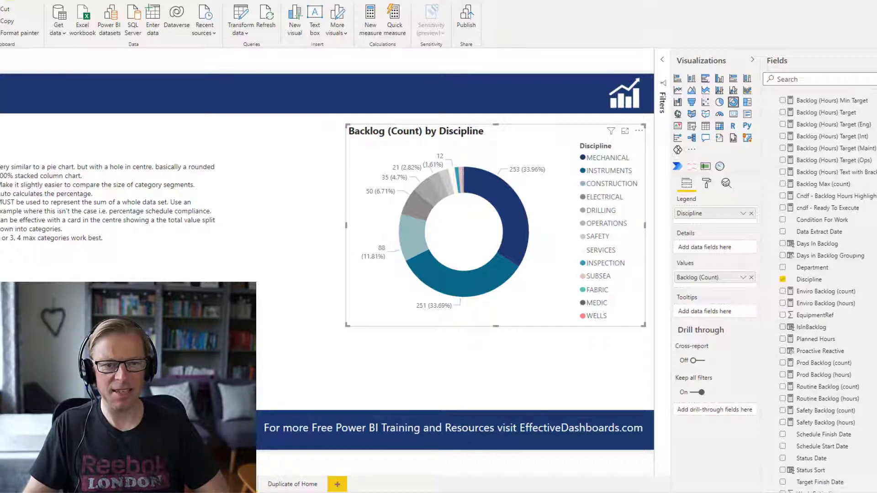
scroll(820, 454, "down", 2)
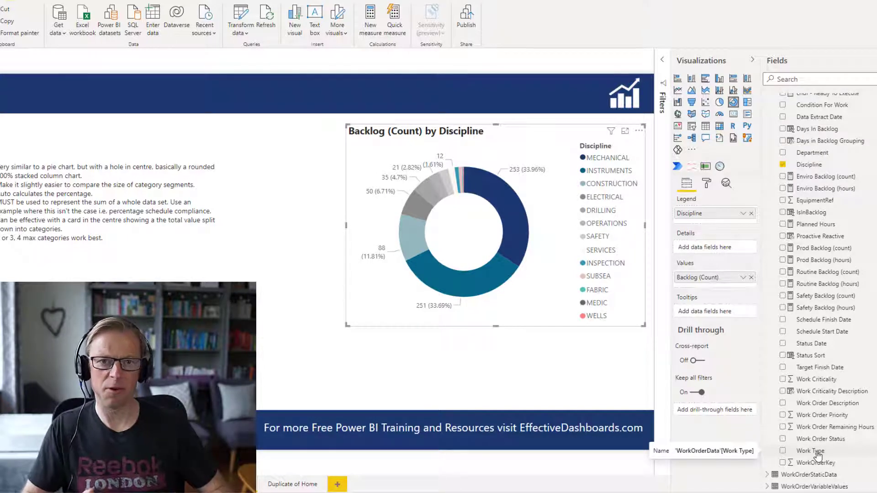
Step: Replace Discipline with Work Type in the legend, giving segments led by CM 318 and PM 304
left_click_drag(817, 456, 727, 217)
left_click(751, 213)
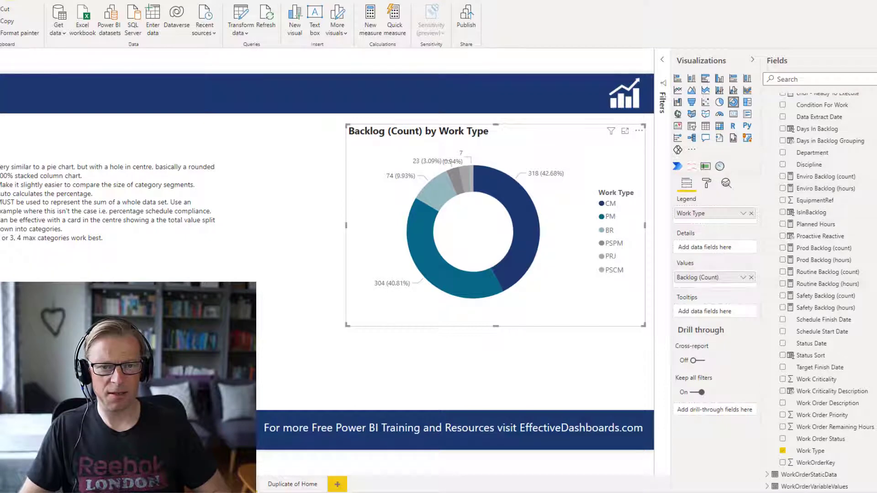
scroll(823, 288, "up", 5)
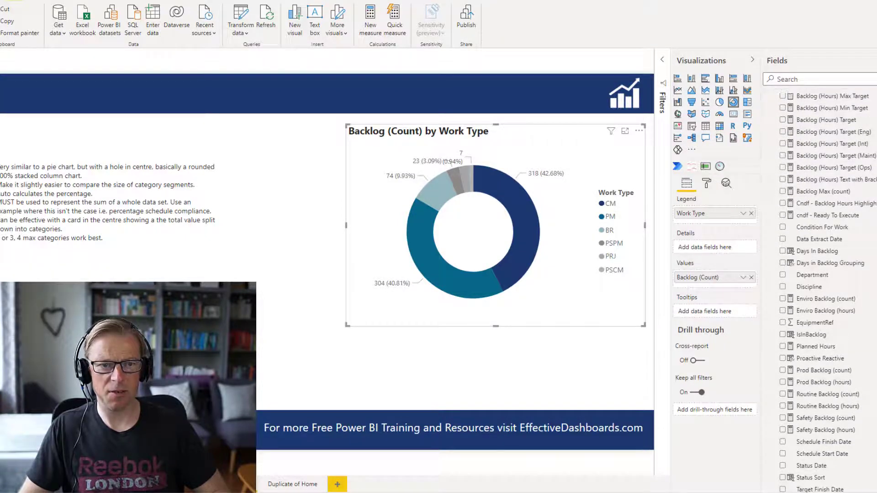
scroll(797, 385, "up", 2)
scroll(797, 386, "down", 3)
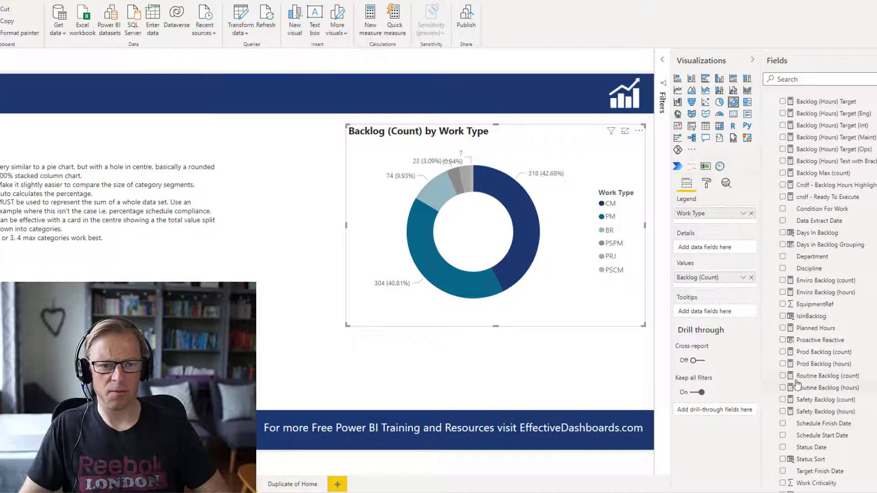
Step: Show the Proactive Reactive column's DAX formula, which marks BR and PSCM work types Reactive
left_click(815, 340)
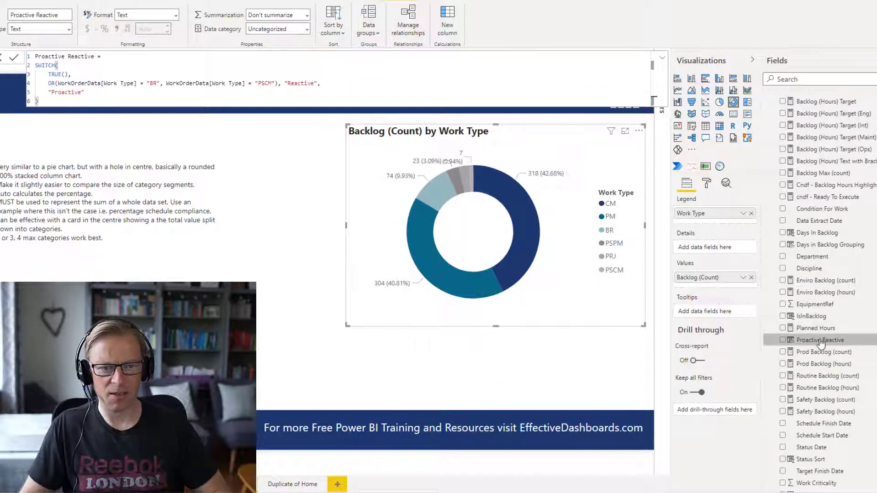
Step: Swap Work Type for Proactive Reactive in the legend, showing Proactive 664 and Reactive 81
left_click_drag(820, 339, 754, 221)
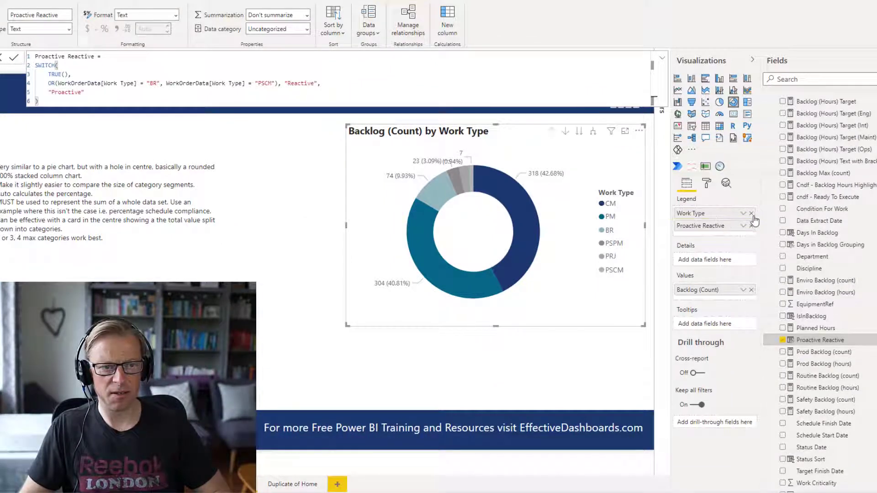
left_click(752, 214)
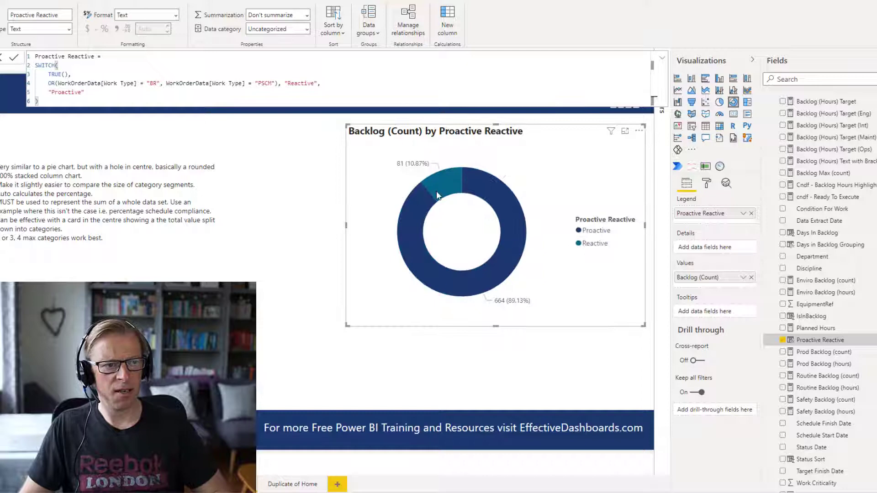
mouse_move(437, 196)
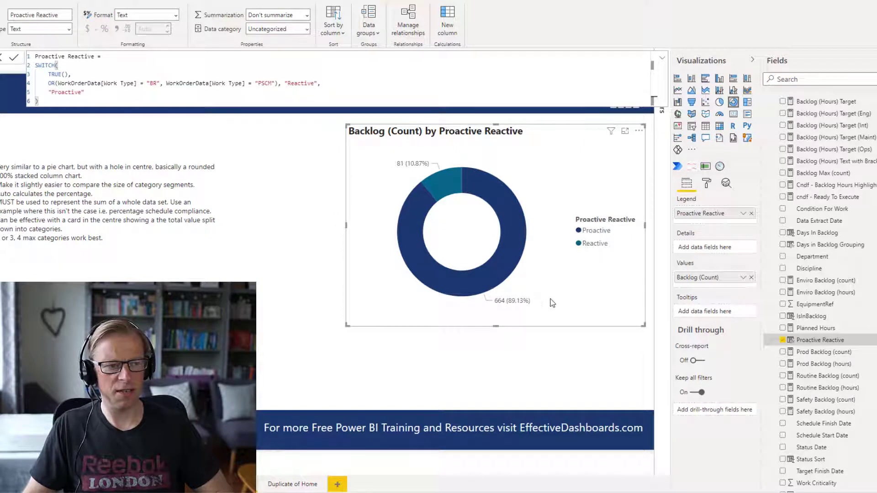
mouse_move(499, 202)
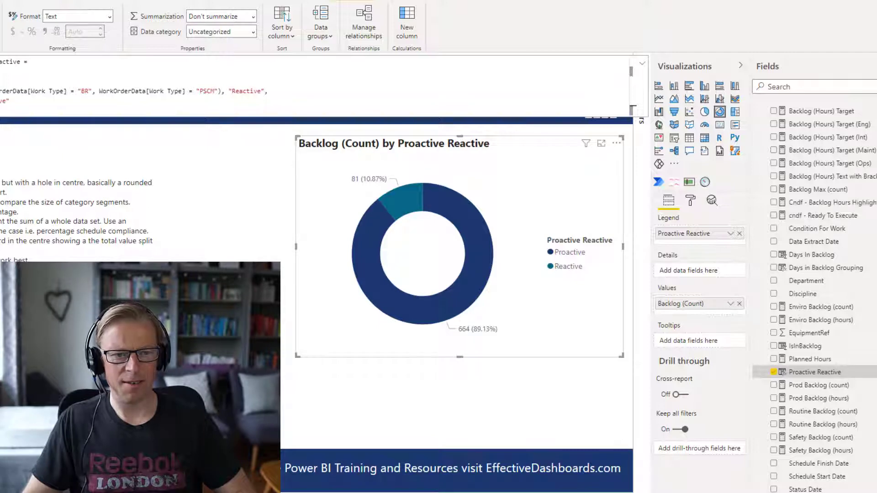
scroll(870, 409, "down", 1)
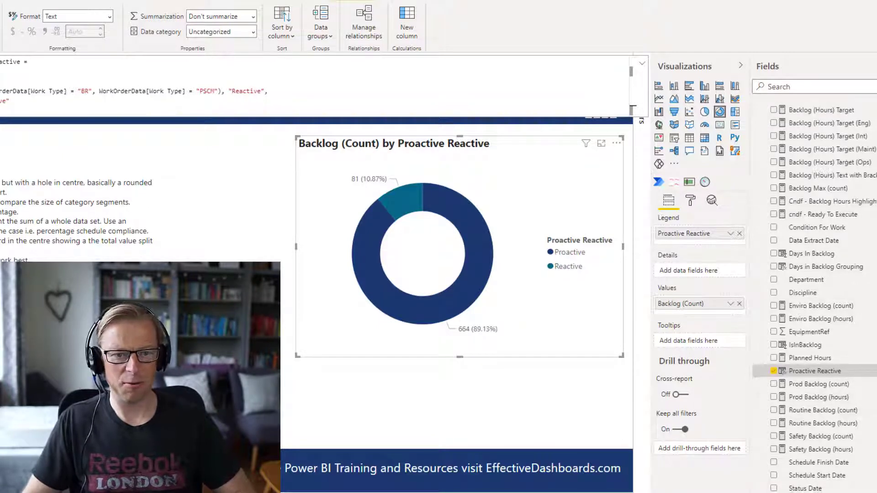
scroll(818, 319, "down", 4)
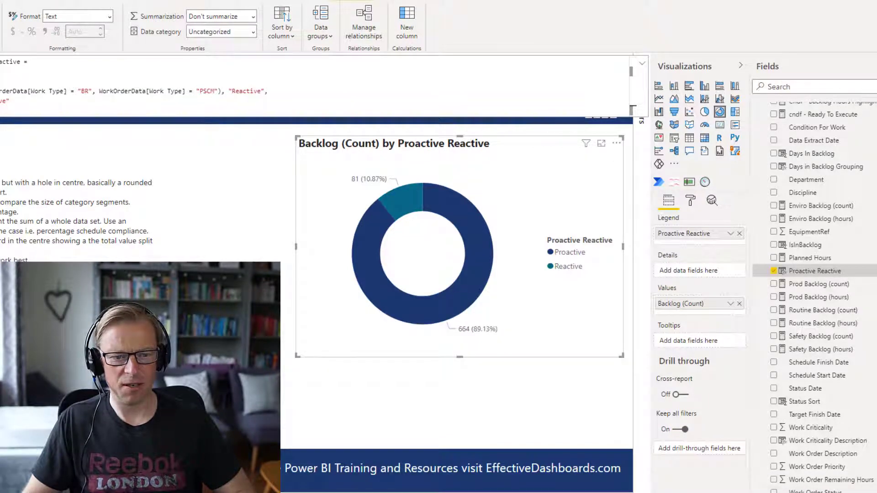
Step: Add Work Type as details within the Proactive and Reactive donut segments
left_click_drag(813, 490, 706, 271)
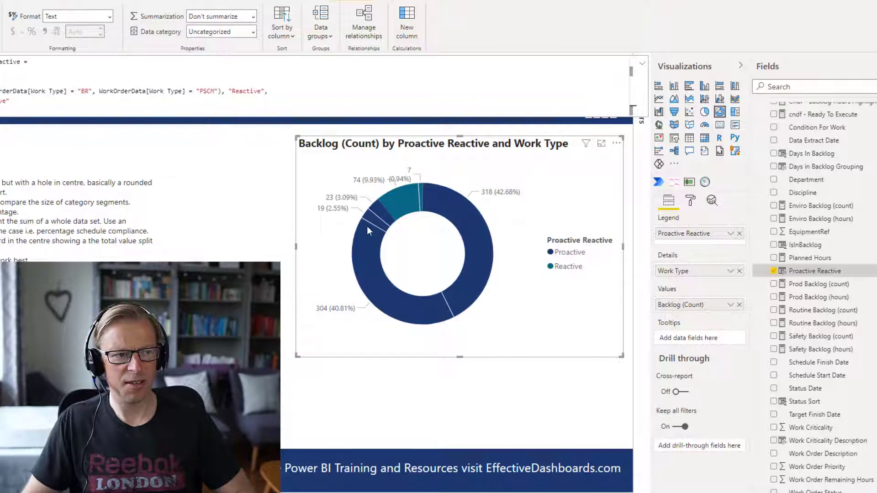
left_click(690, 202)
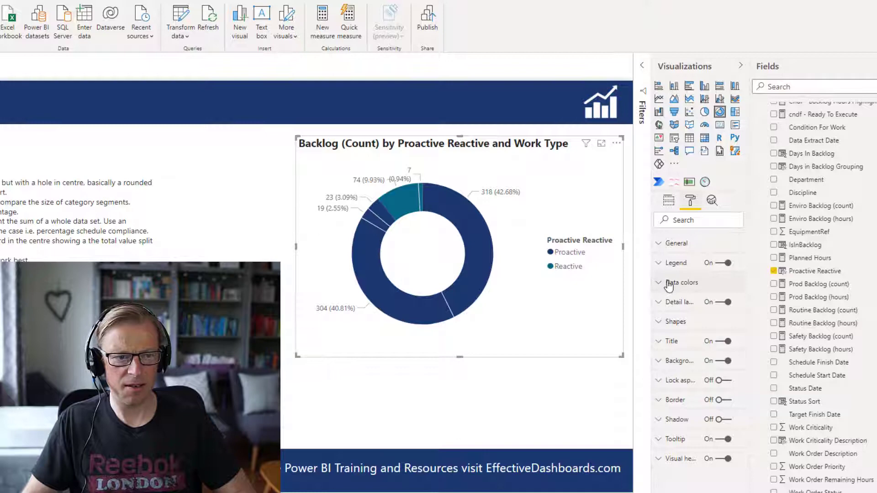
Step: Set the detail label style to All detail labels, then remove Work Type from the donut's details
left_click(661, 304)
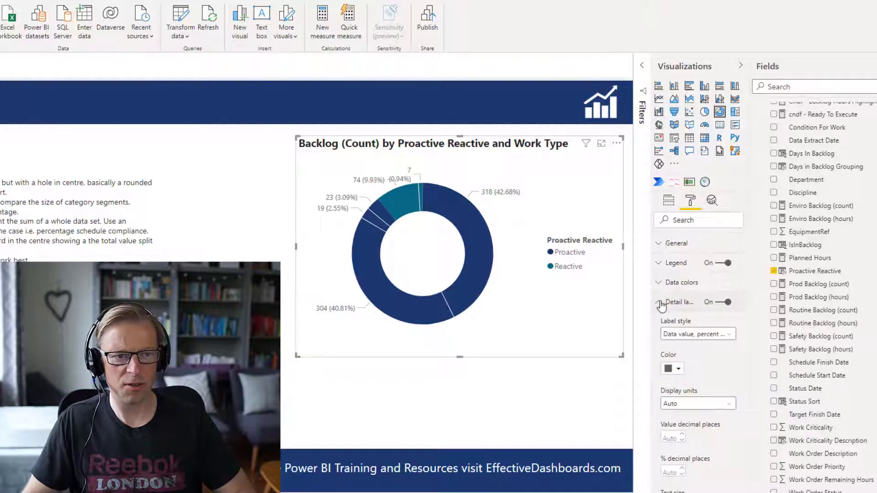
left_click(708, 335)
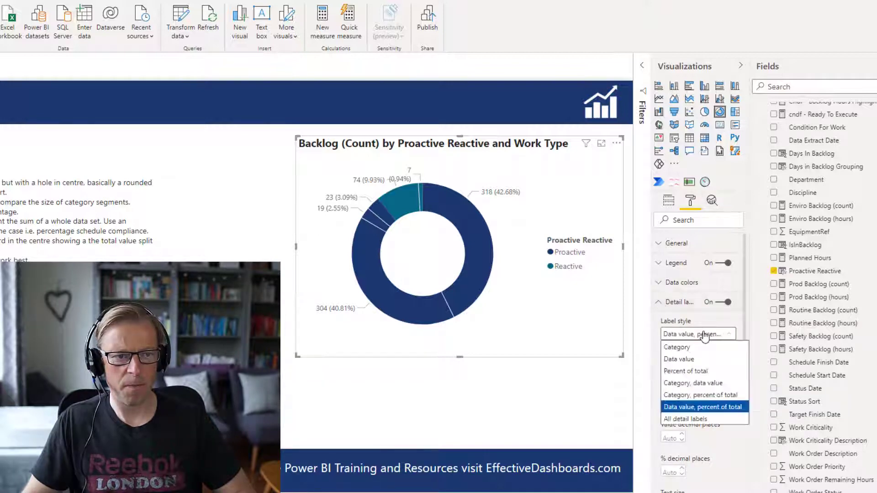
left_click(676, 419)
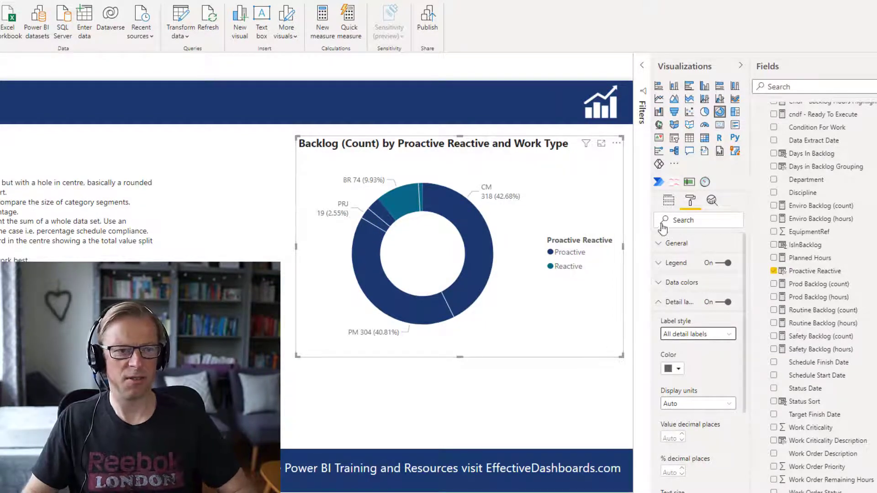
left_click(668, 200)
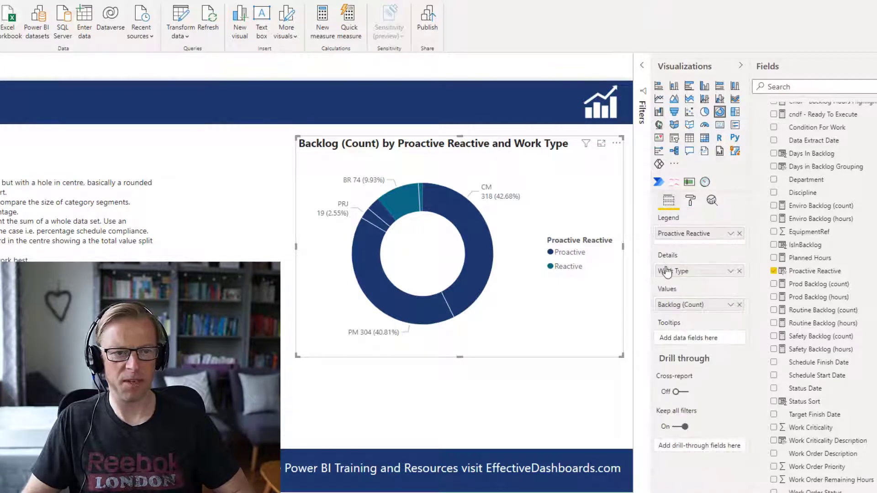
left_click(740, 272)
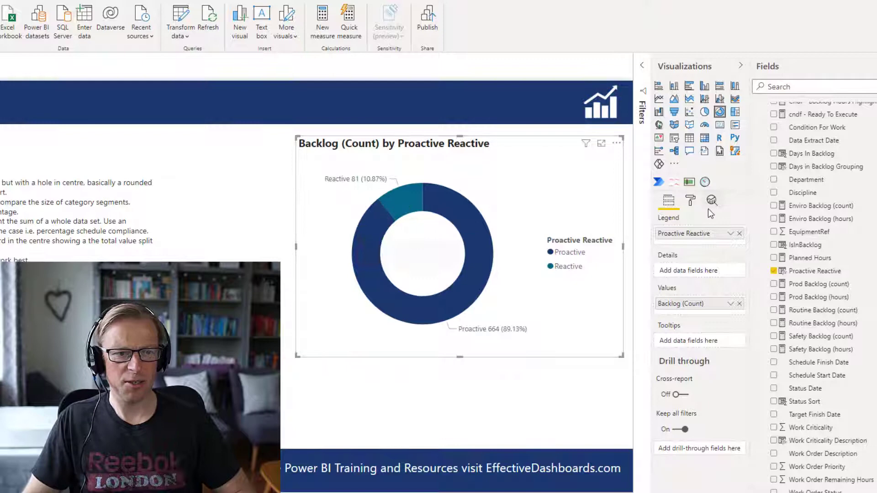
Step: Turn the donut's legend off
left_click(690, 202)
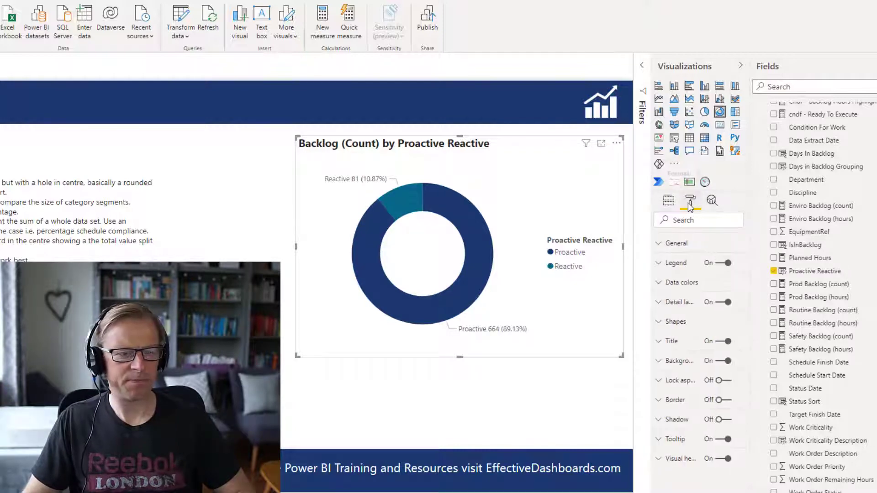
left_click(727, 264)
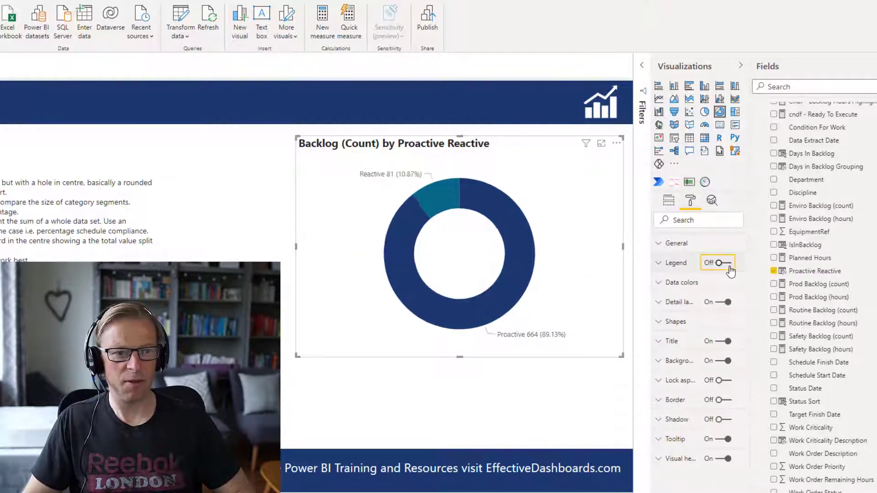
left_click(724, 265)
left_click(726, 265)
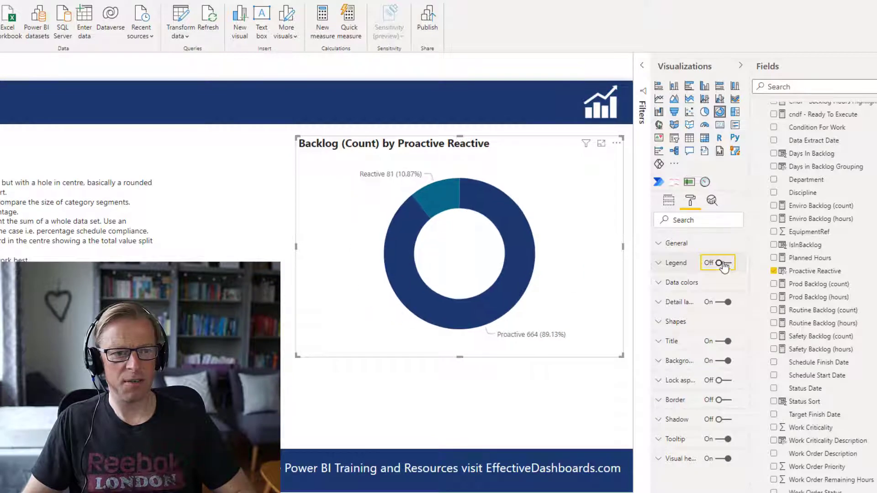
Step: Try the Category and Data value label styles, then return to All detail labels
left_click(668, 303)
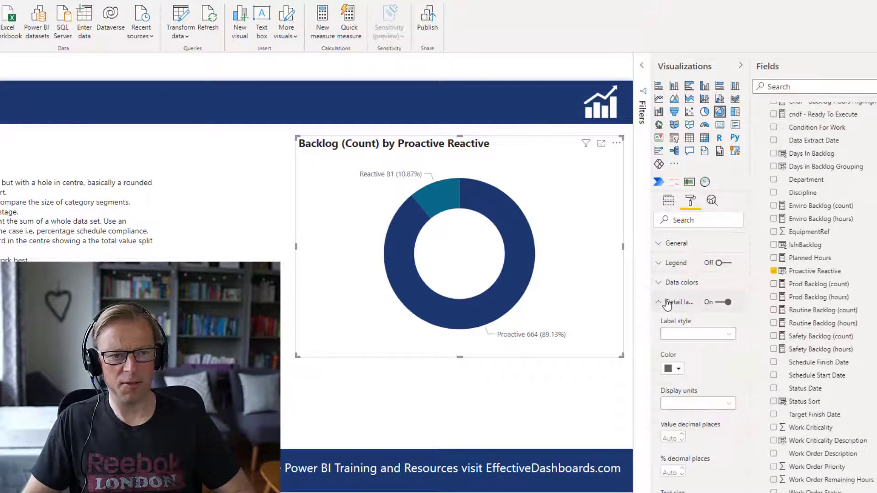
left_click(675, 335)
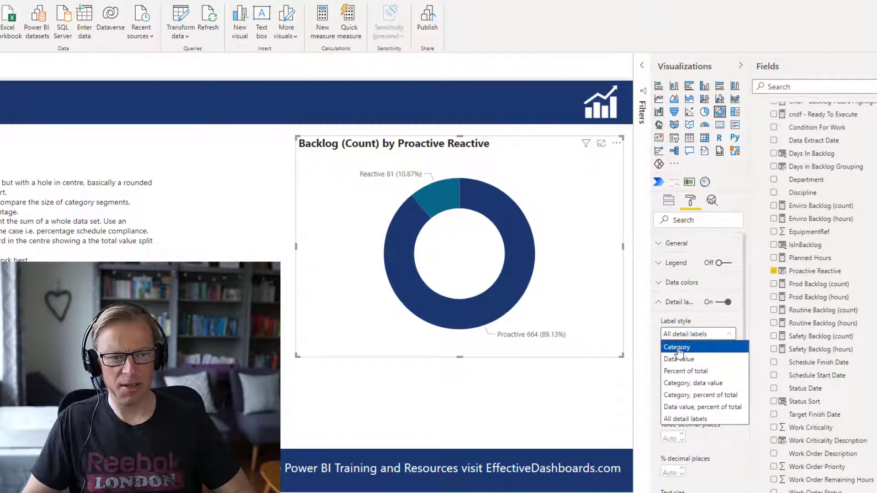
left_click(679, 347)
left_click(687, 335)
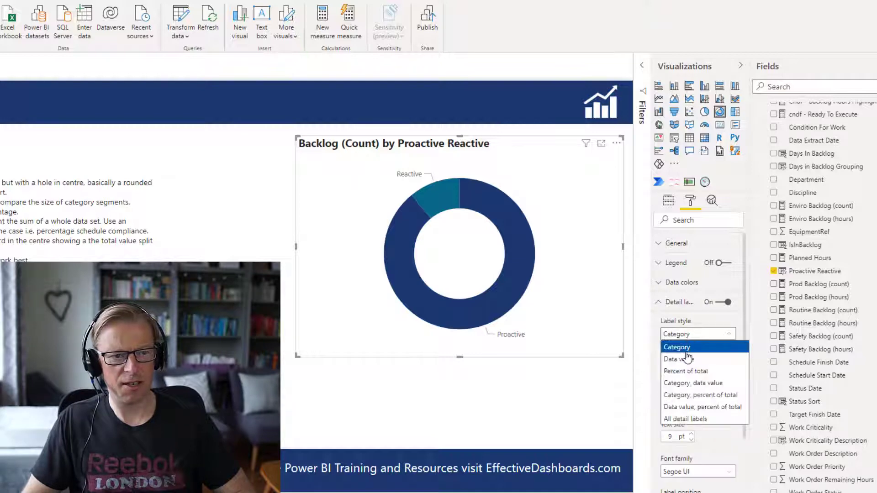
left_click(686, 359)
left_click(692, 337)
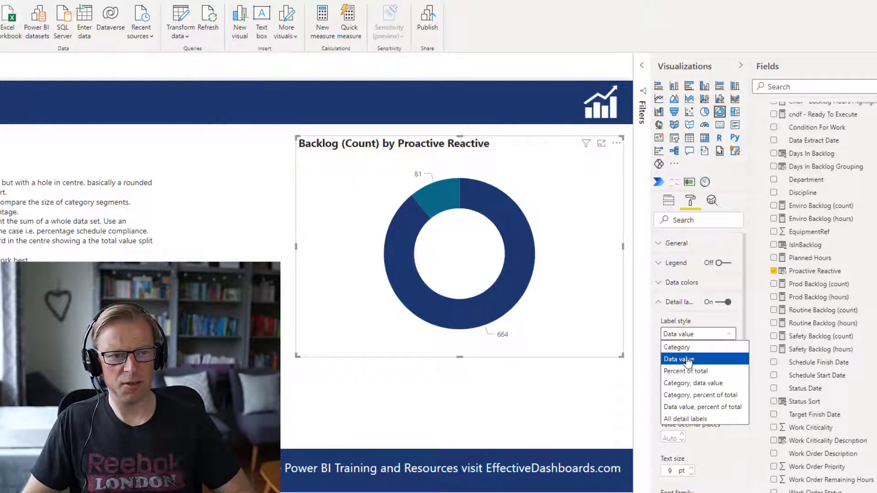
left_click(692, 419)
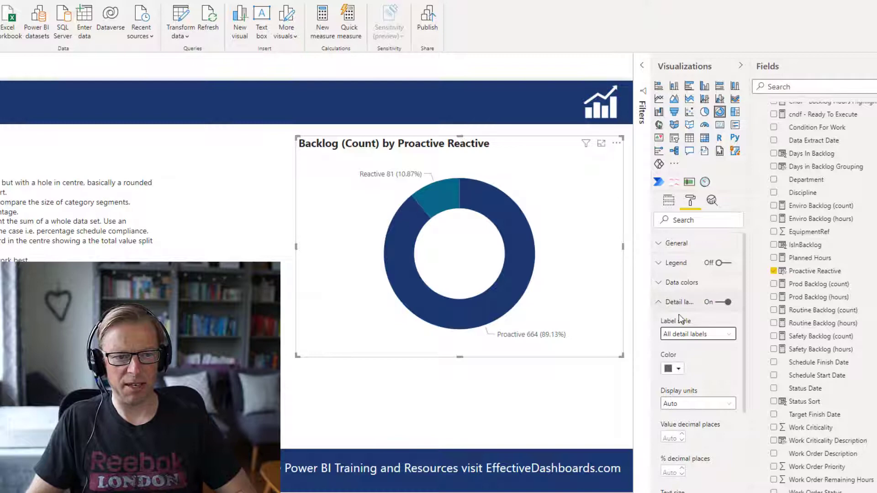
Step: Set the detail label position to Inside and turn Overflow text on
left_click_drag(745, 279, 698, 346)
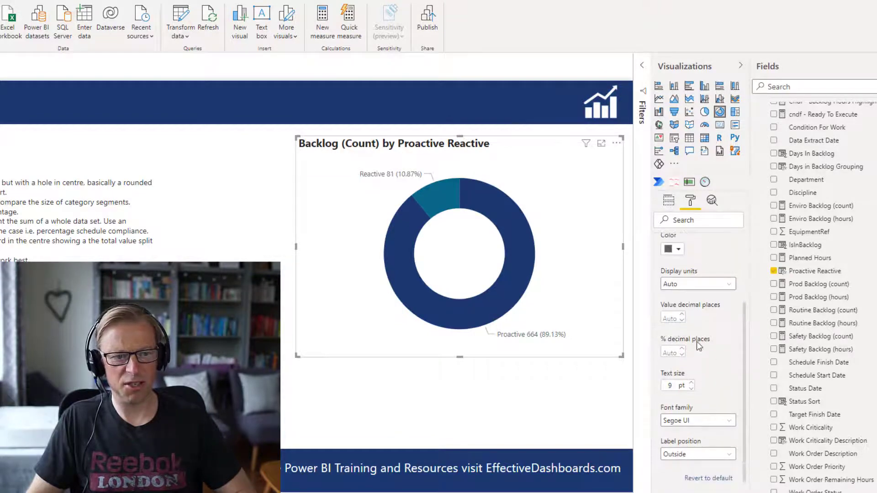
left_click(681, 454)
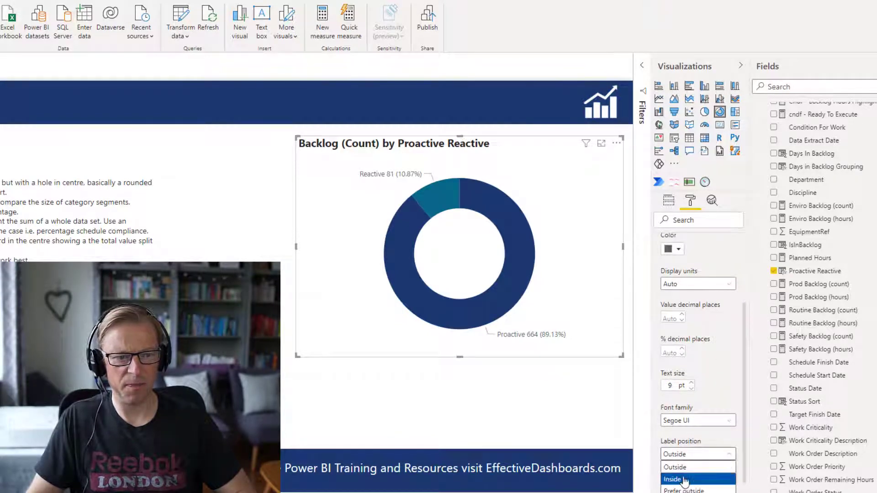
left_click(684, 480)
left_click(696, 454)
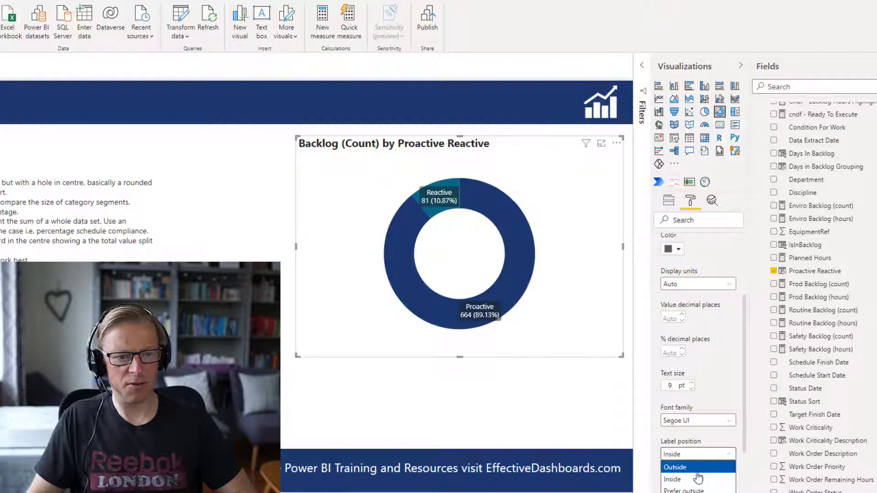
left_click(696, 491)
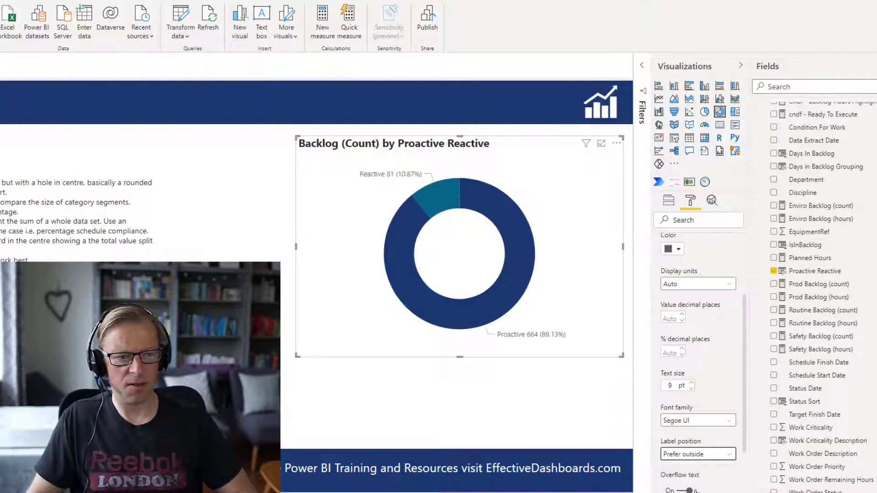
left_click(704, 454)
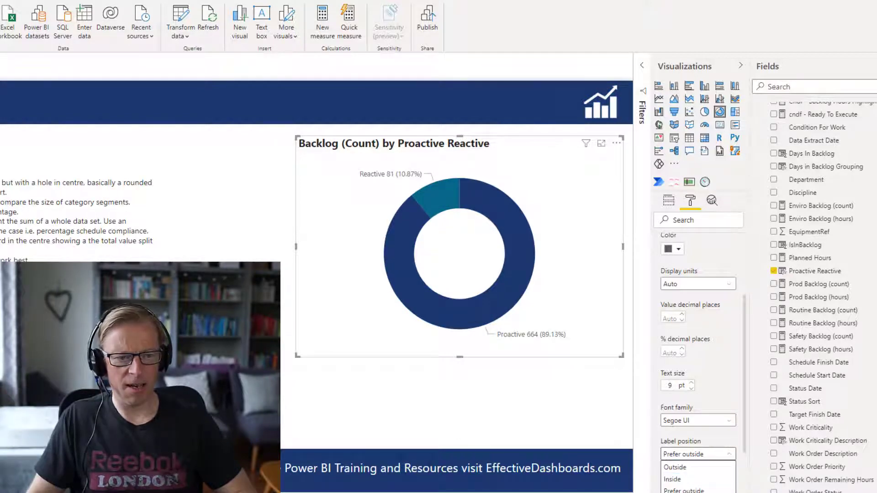
left_click(699, 491)
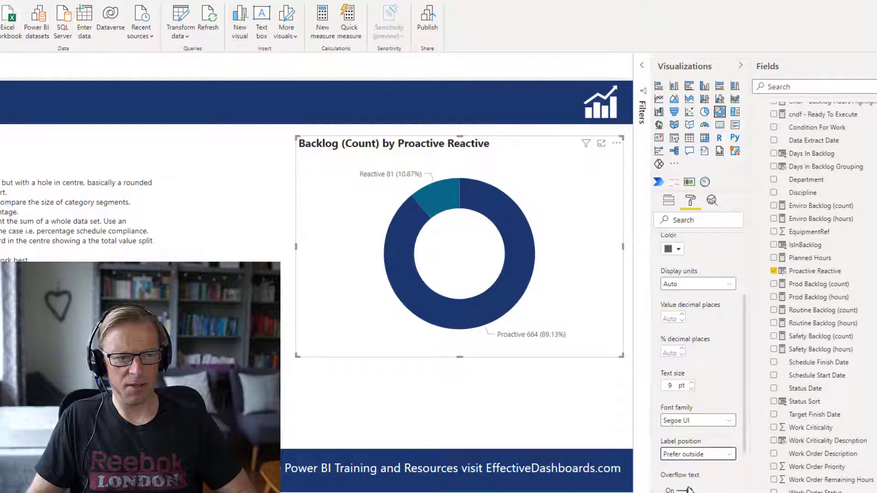
left_click(699, 455)
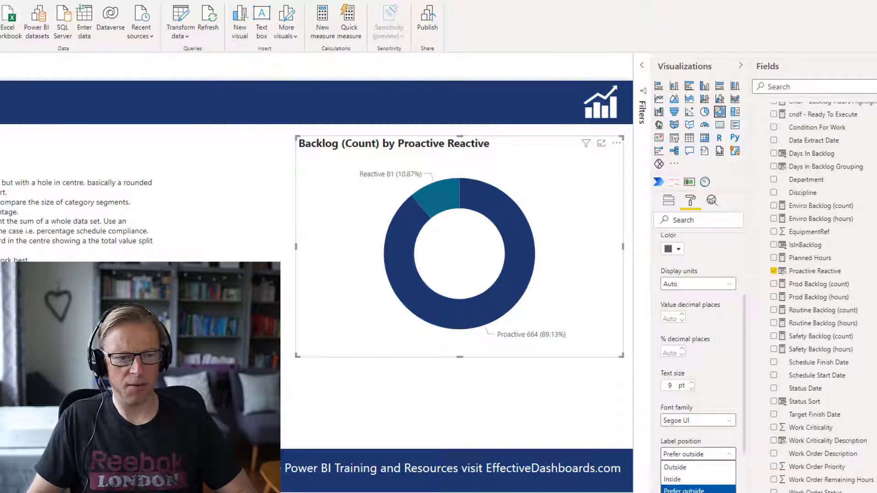
left_click(686, 479)
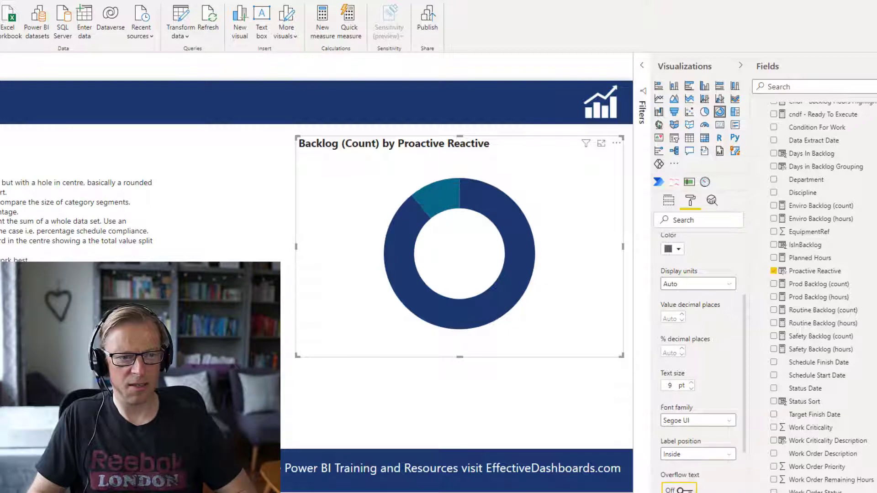
left_click(685, 490)
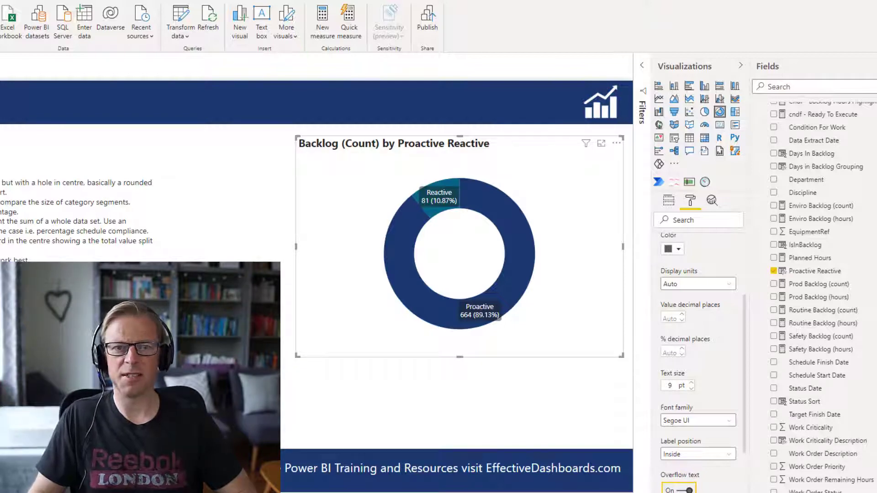
Step: Turn off the detail label background and set Label position to Outside, showing Reactive 81 and Proactive 664
scroll(686, 412, "down", 3)
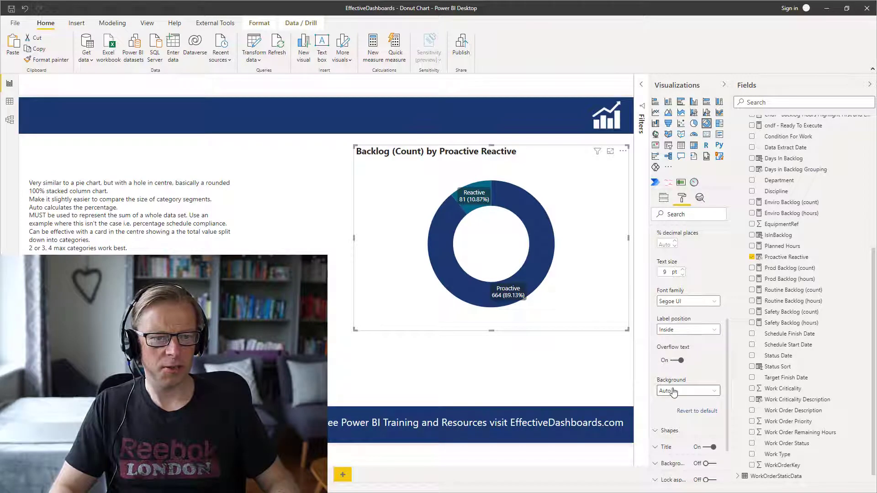
left_click(674, 392)
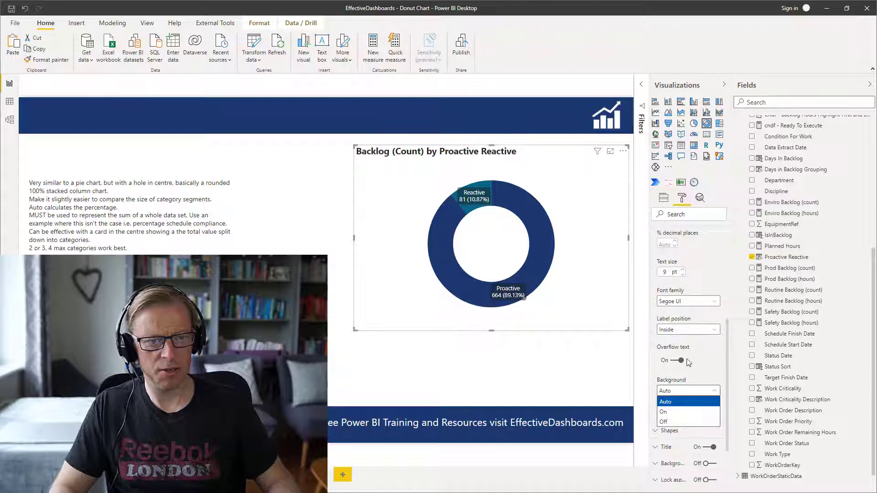
left_click(682, 328)
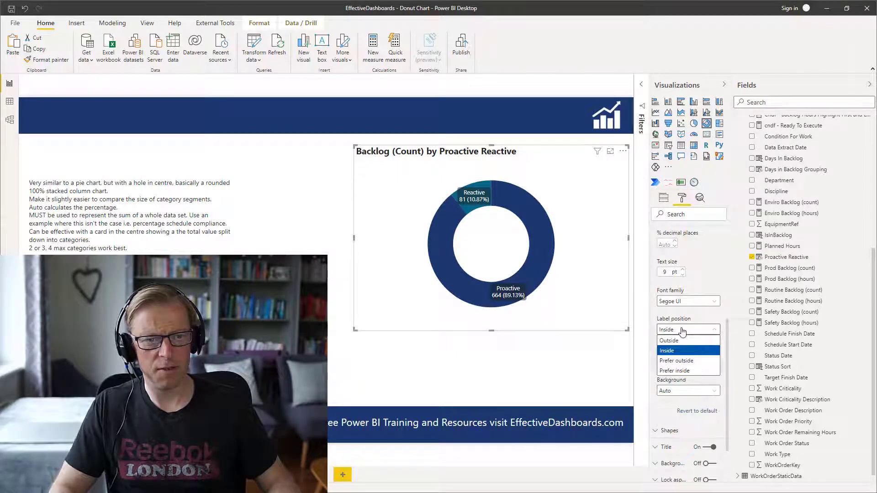
left_click(679, 346)
left_click(679, 330)
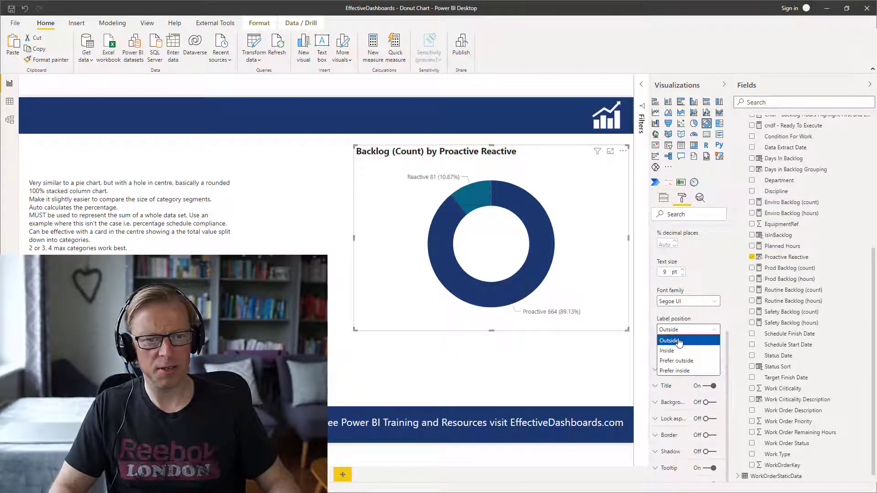
left_click(679, 347)
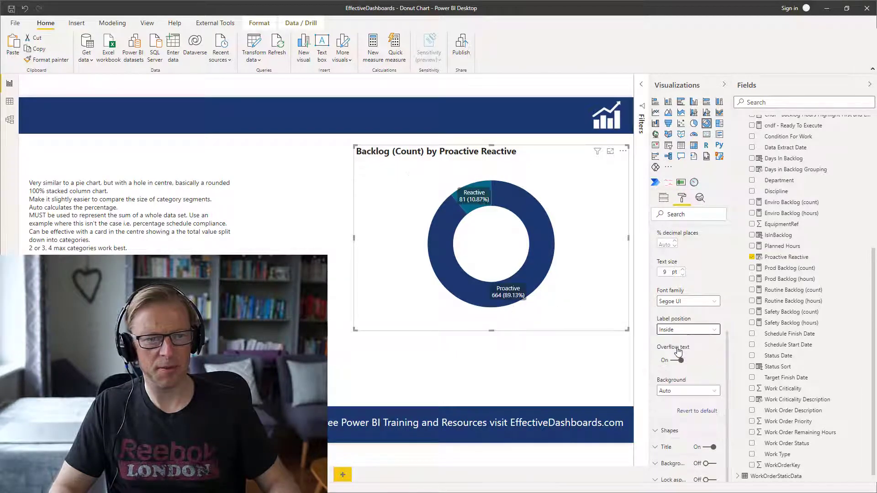
left_click(681, 392)
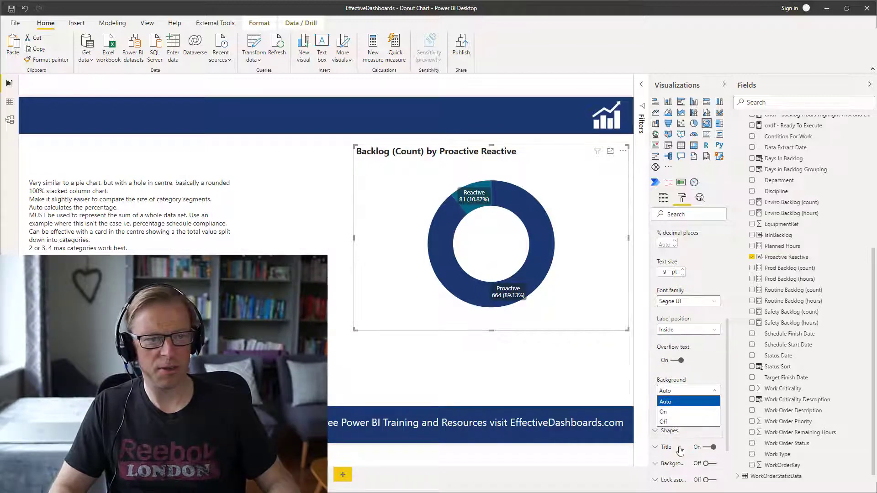
left_click(666, 422)
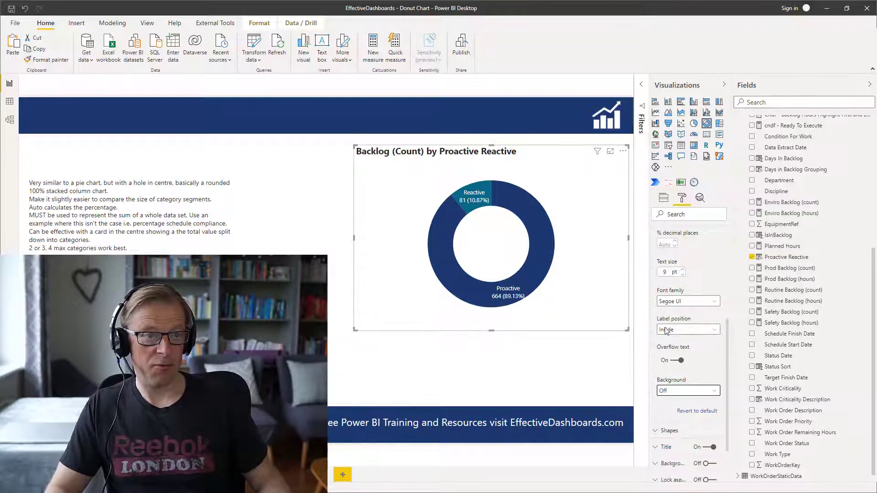
left_click(680, 331)
left_click(676, 345)
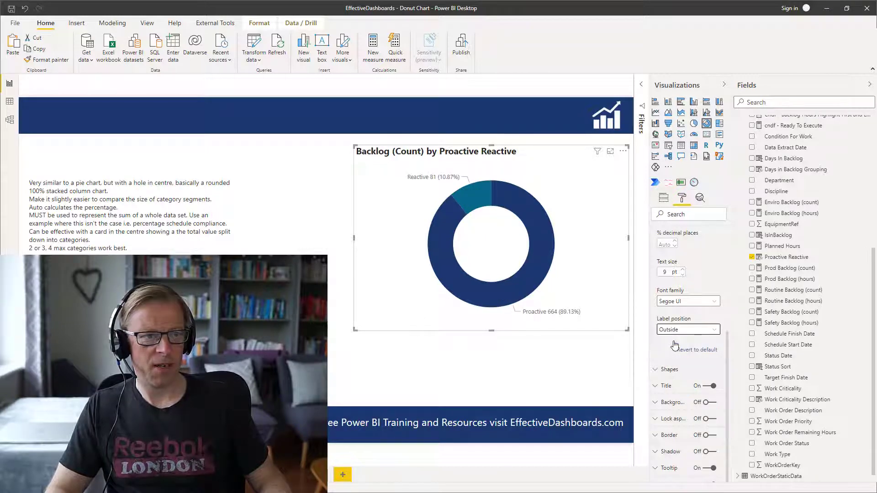
left_click(668, 370)
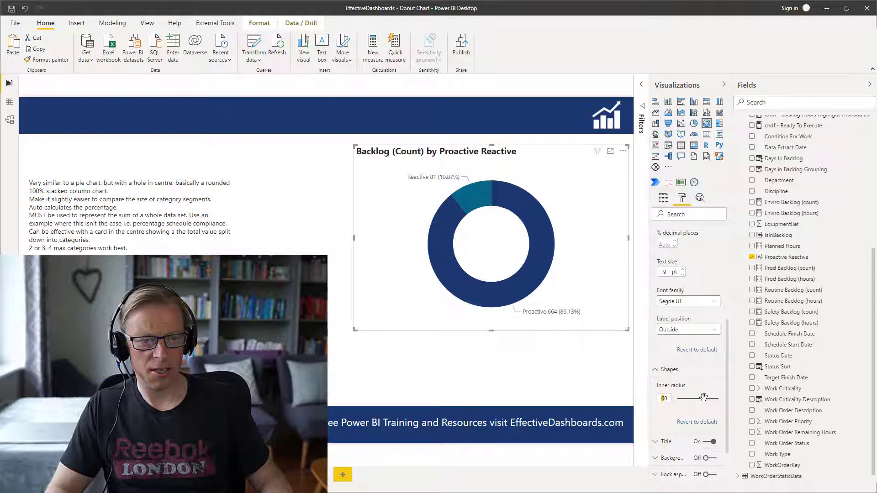
left_click_drag(699, 401, 678, 406)
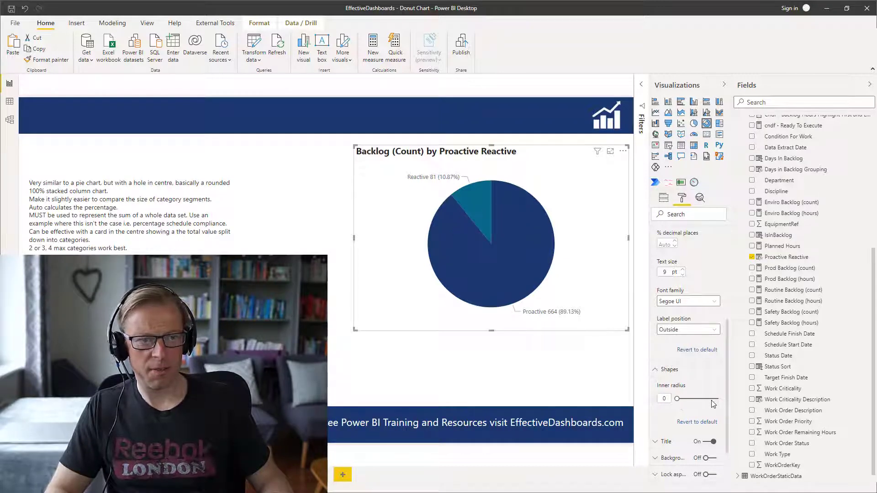
left_click_drag(679, 399, 701, 399)
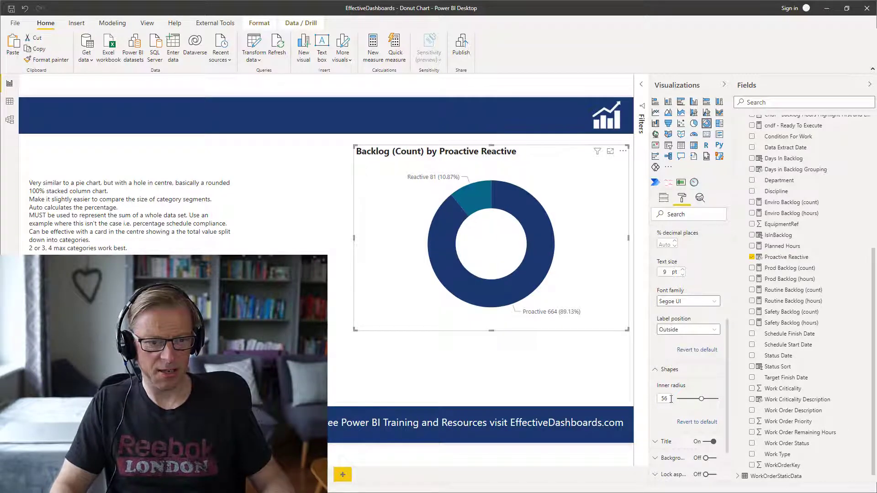
type("60")
key("Return")
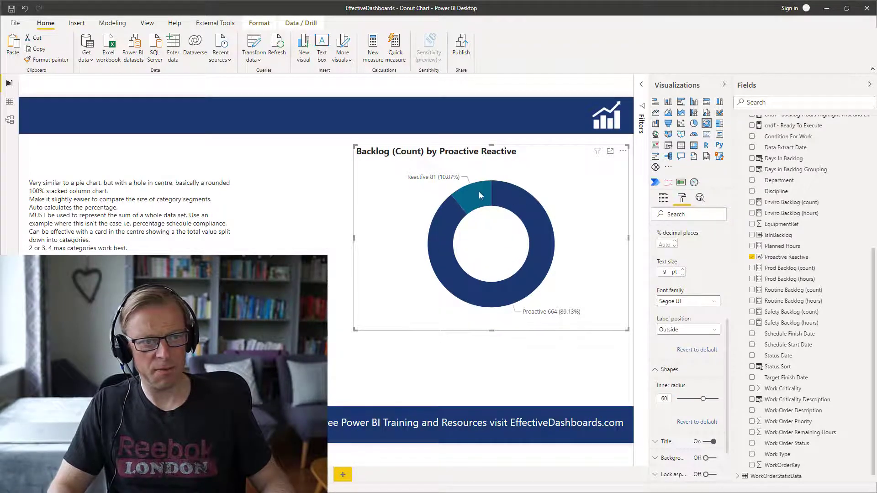
mouse_move(537, 279)
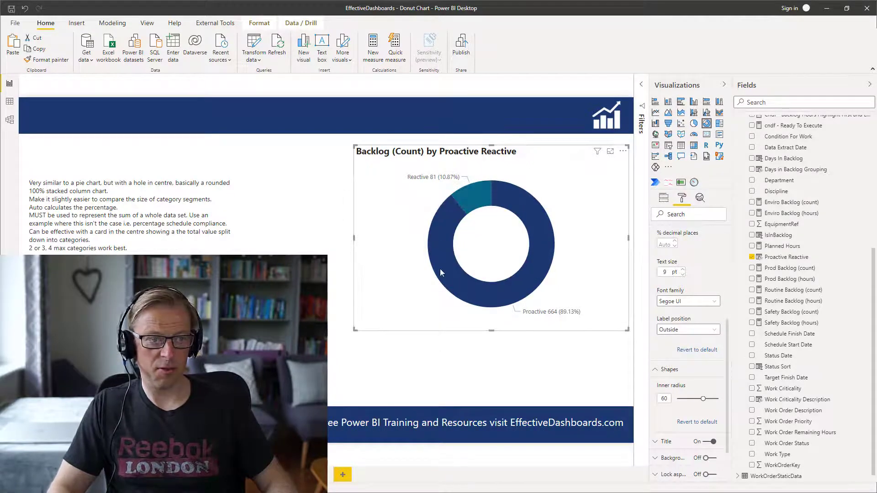
left_click(658, 372)
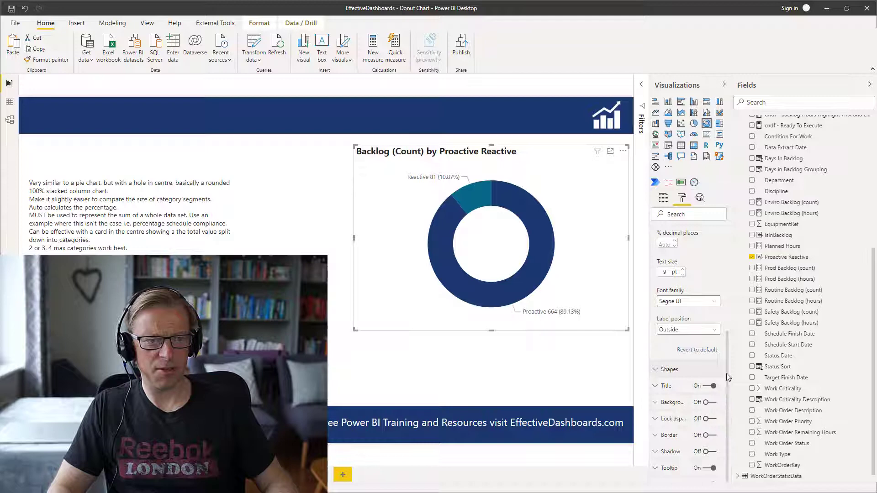
Step: Collapse the Detail labels section and move the donut chart slightly up the page
left_click_drag(727, 374, 673, 287)
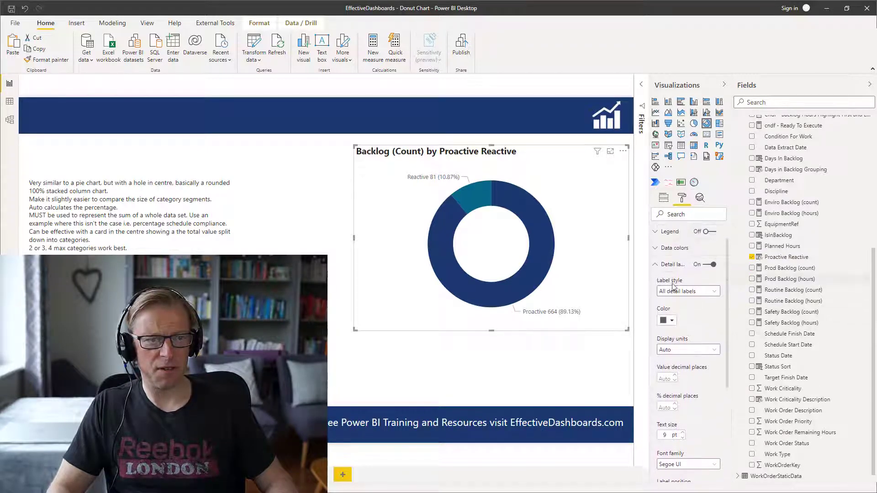
left_click(660, 267)
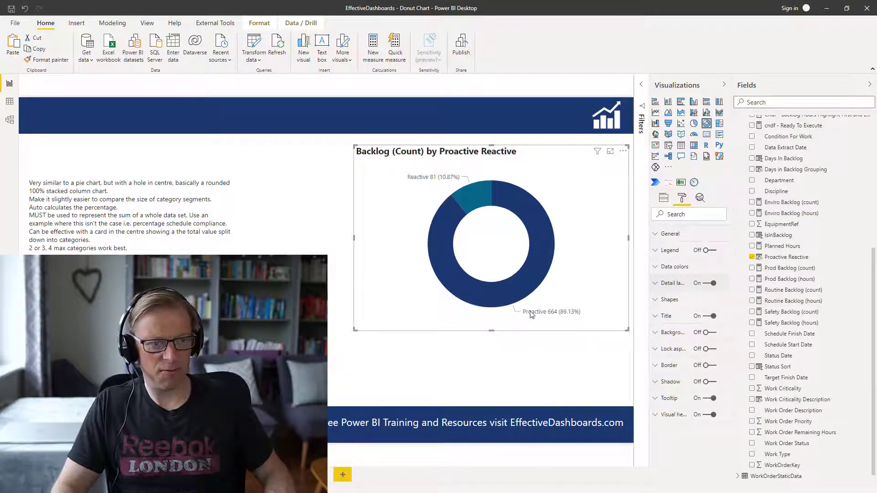
left_click_drag(569, 245, 571, 239)
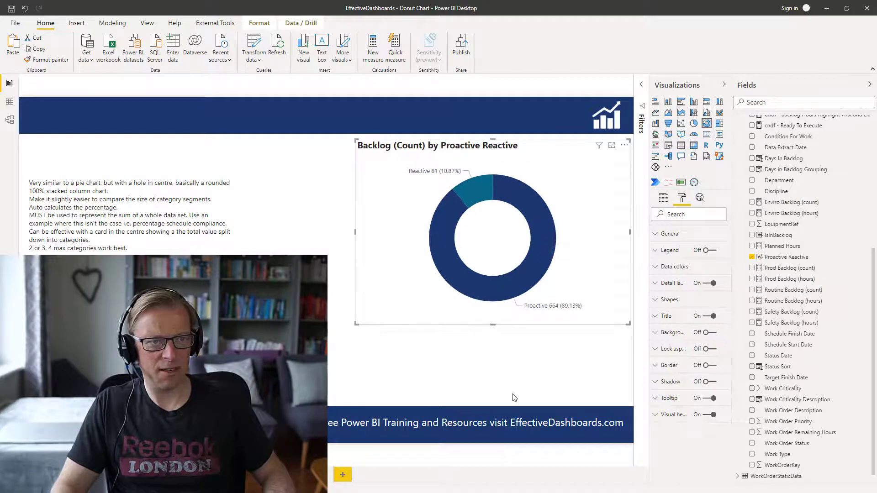
Step: Copy and paste the donut chart, placing the duplicate below the original
left_click(515, 397)
left_click(564, 225)
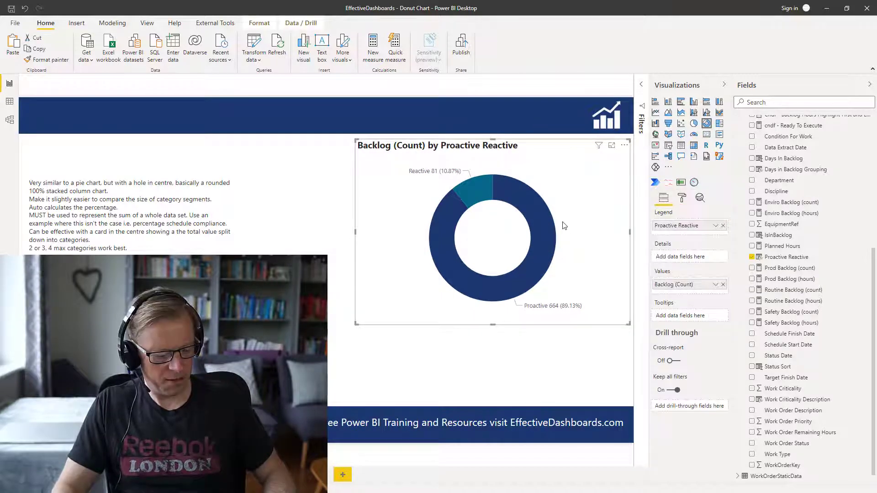
key("ctrl+c")
key("ctrl+v")
left_click_drag(565, 225, 571, 277)
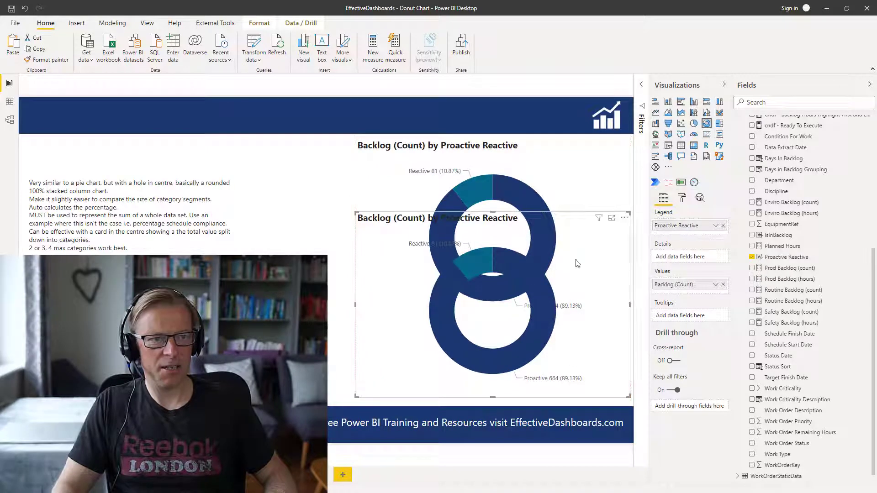
Step: Convert the duplicate into a Card showing 745 and shrink it to a small box
left_click(706, 139)
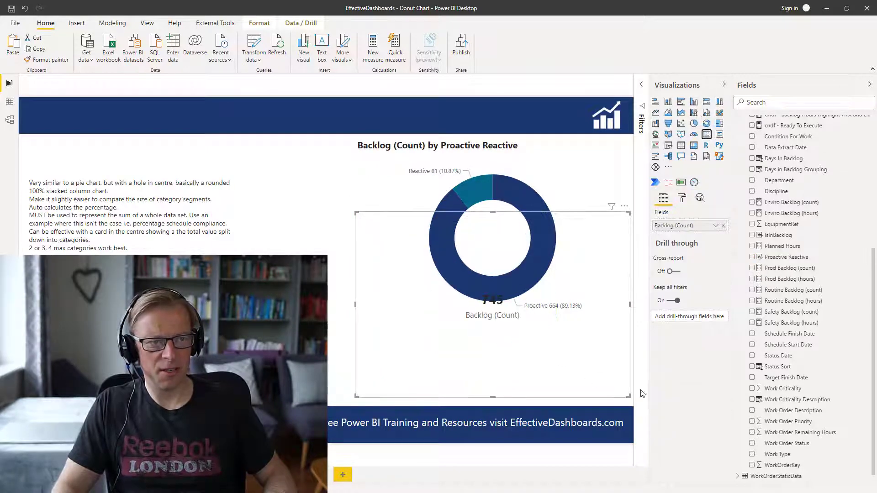
left_click_drag(627, 395, 497, 246)
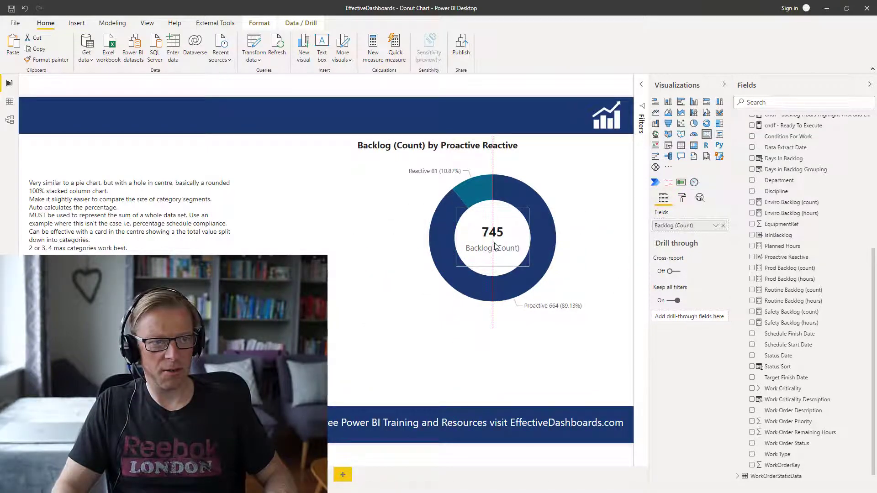
left_click(682, 199)
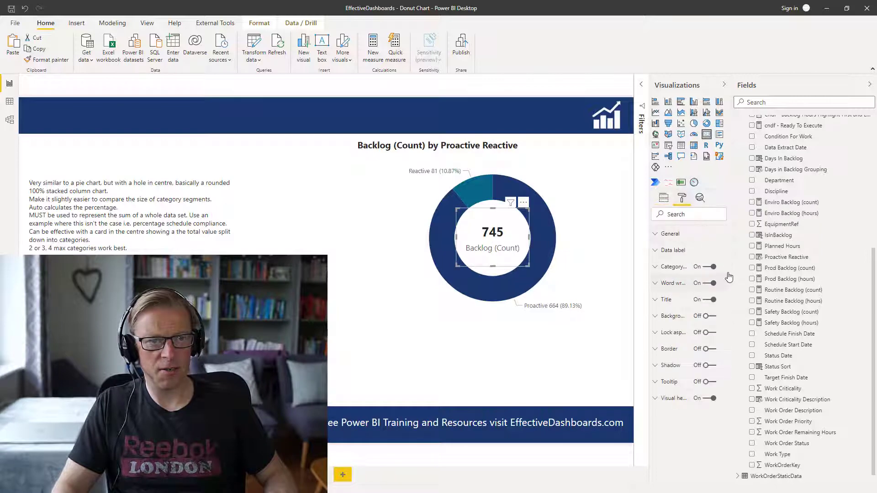
Step: Hide the card's Backlog (Count) label, shrink it, and nudge the 745 up into the hole's centre
left_click(708, 267)
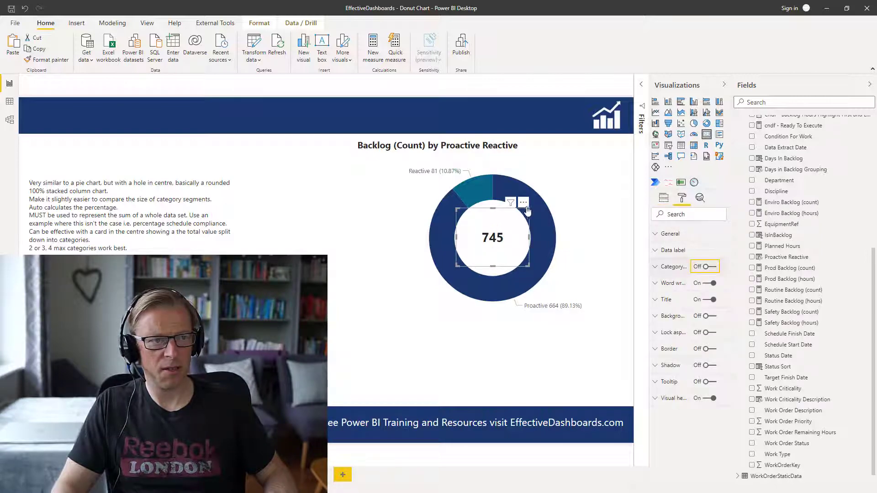
left_click_drag(530, 210, 492, 240)
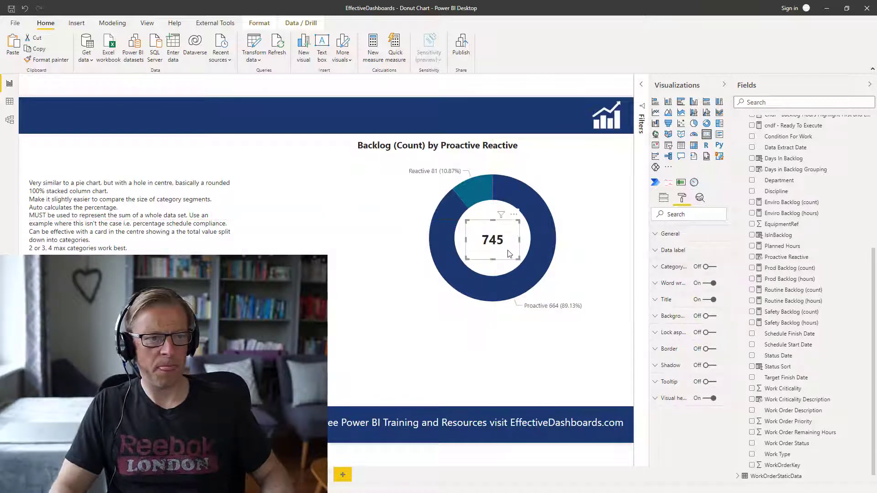
left_click(522, 372)
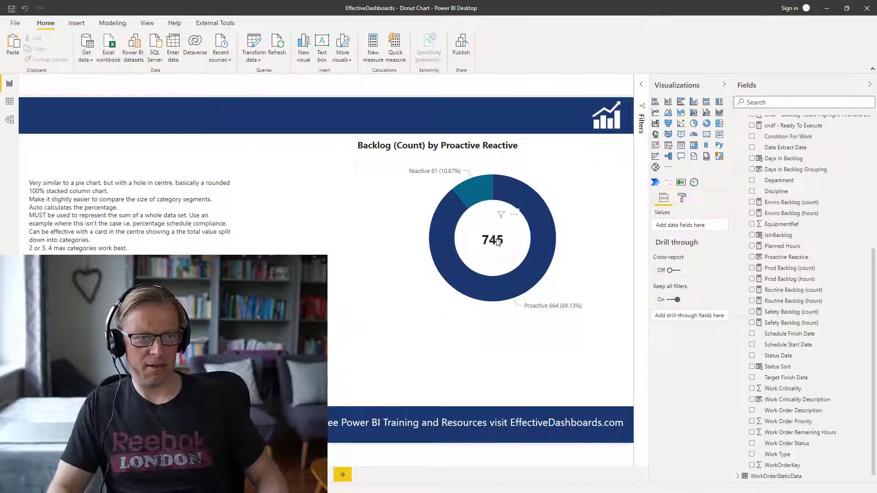
left_click(498, 242)
key("Up")
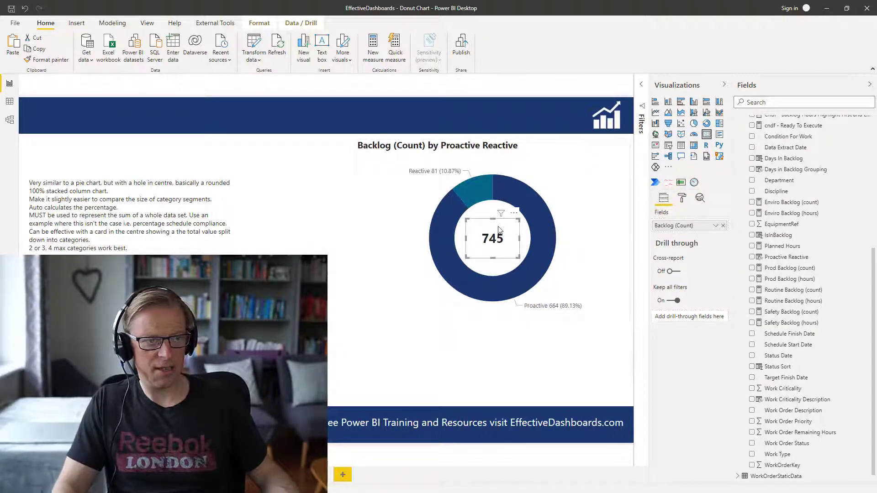
left_click(520, 191)
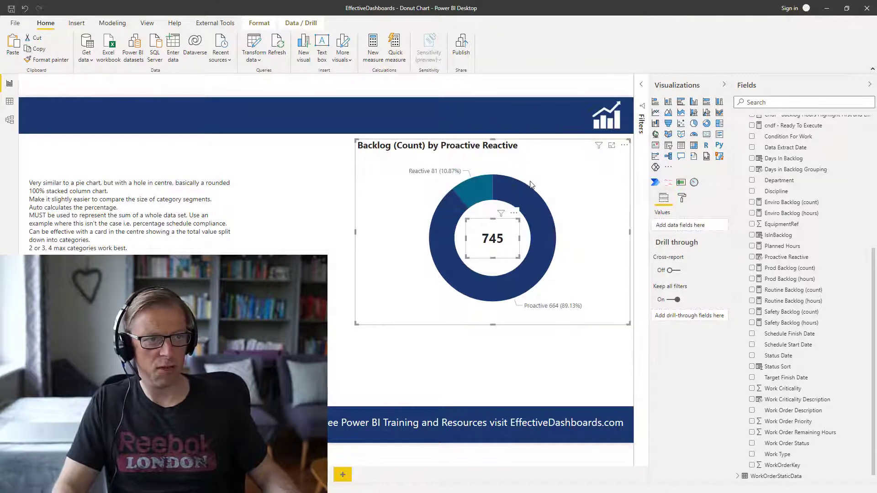
Step: Group the donut with its 745 centre card and move the group slightly left and down
right_click(602, 230)
mouse_move(646, 246)
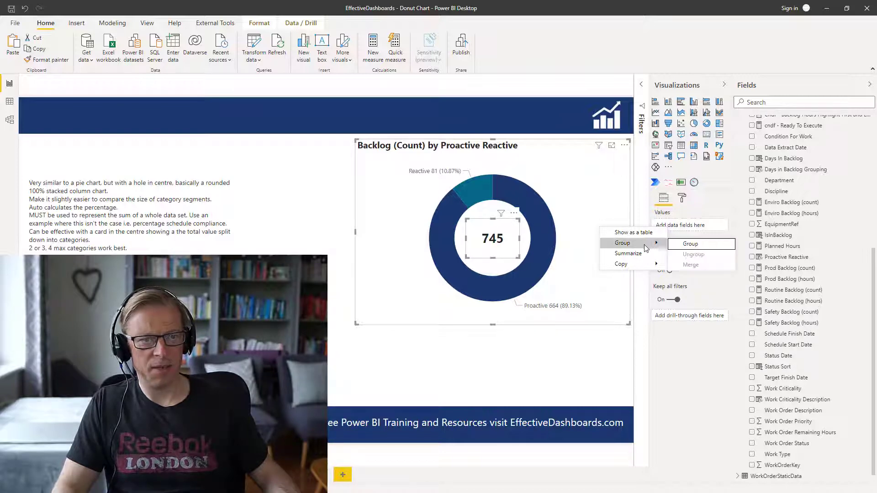
left_click(571, 270)
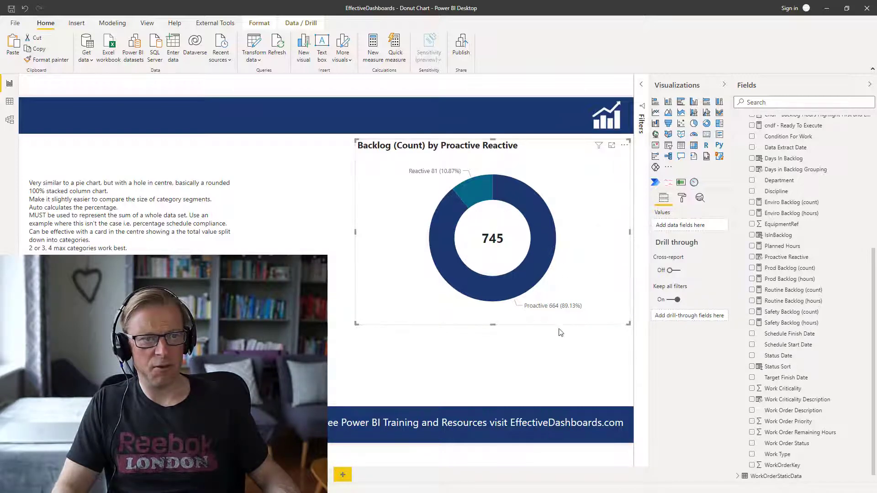
mouse_move(595, 196)
left_mouse_down()
mouse_move(544, 268)
mouse_move(591, 207)
left_mouse_up()
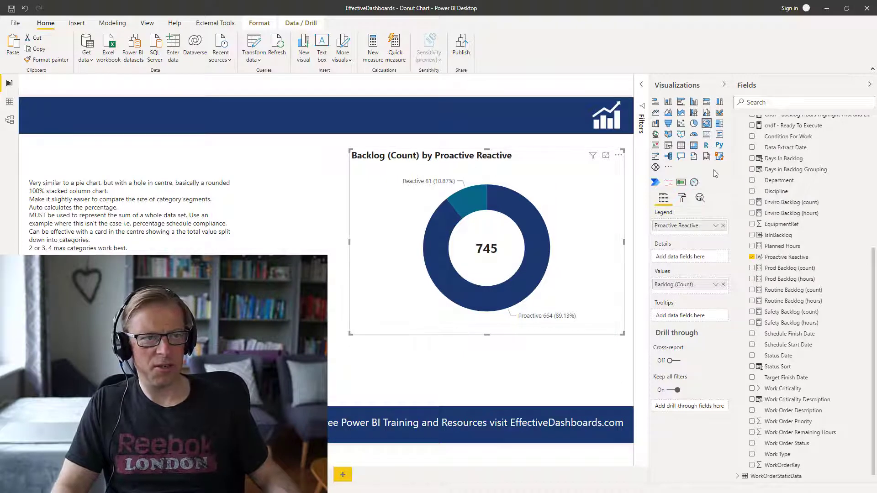
Step: Turn off the donut chart's title in the Format pane
left_click(682, 198)
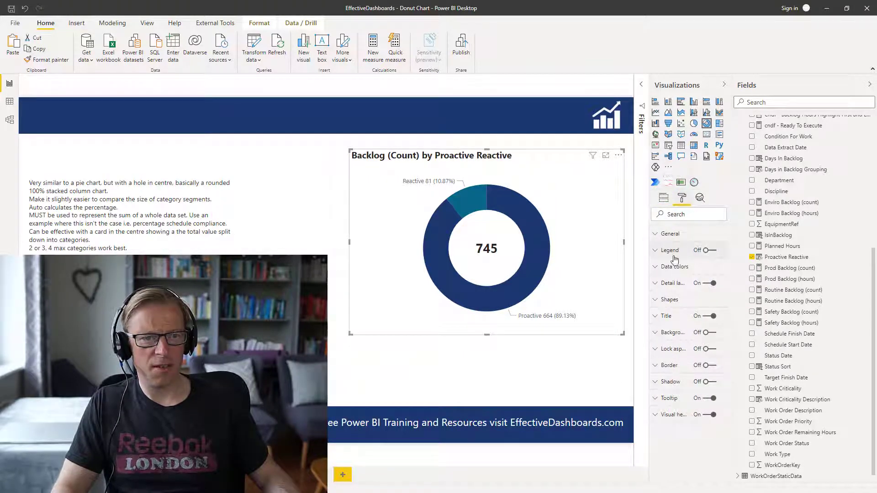
left_click(710, 316)
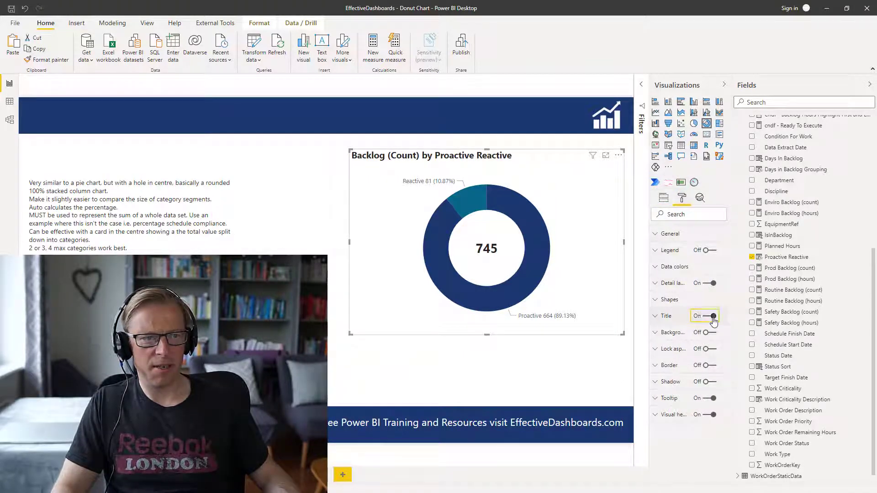
right_click(494, 249)
mouse_move(564, 264)
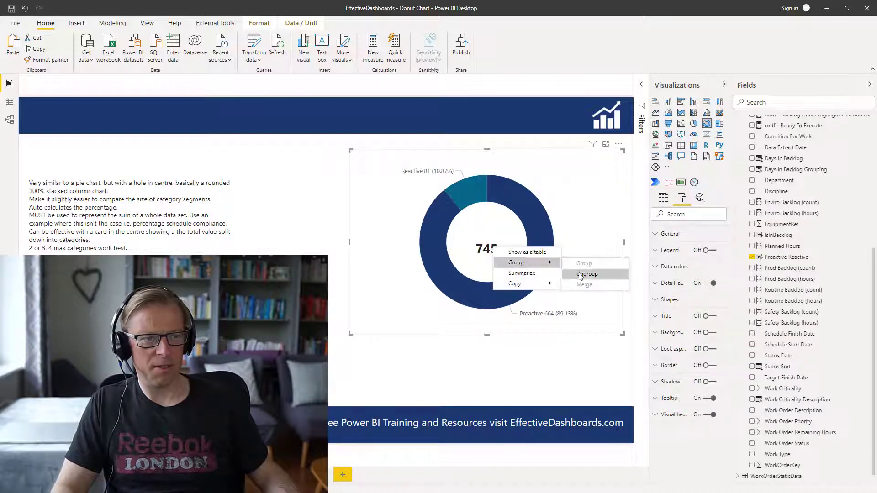
left_click(480, 249)
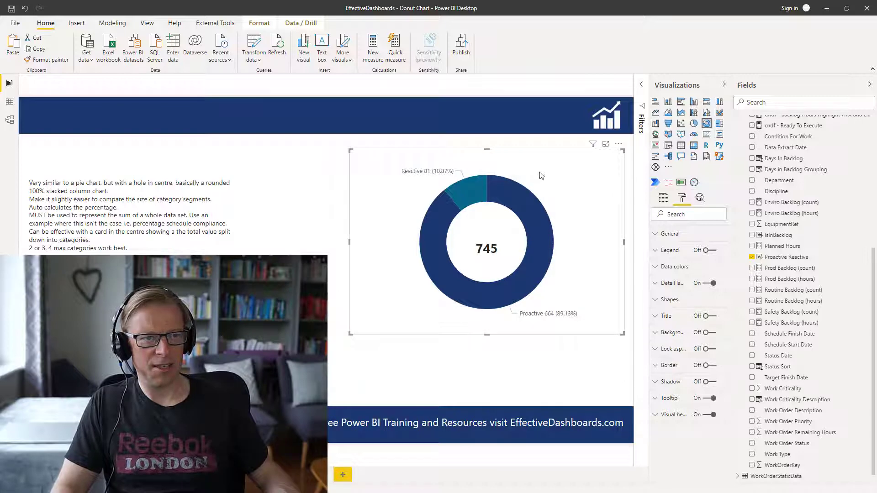
Step: Shrink the donut-and-card group to a smaller size and reposition it right and down
left_click_drag(542, 176, 540, 187)
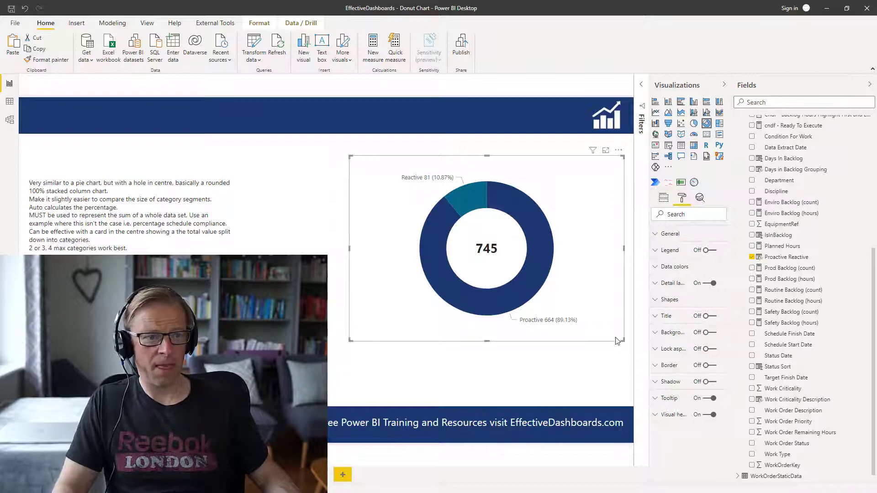
left_click_drag(623, 341, 532, 281)
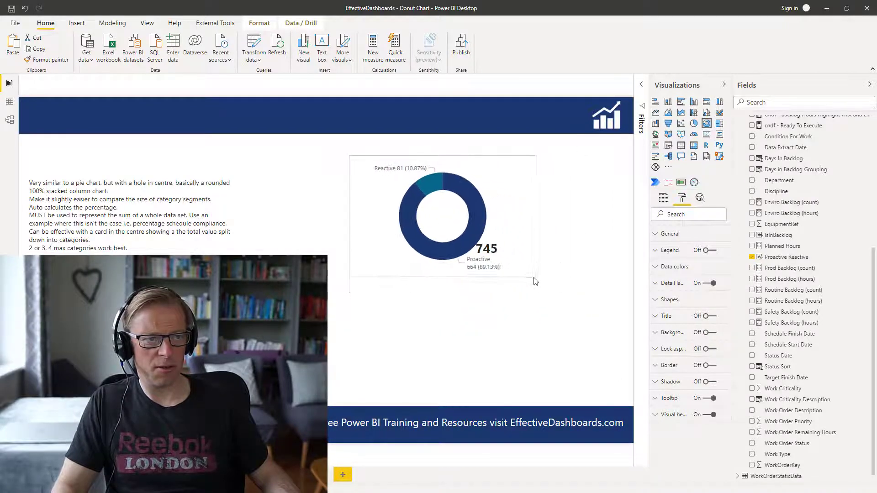
left_click_drag(464, 214, 516, 246)
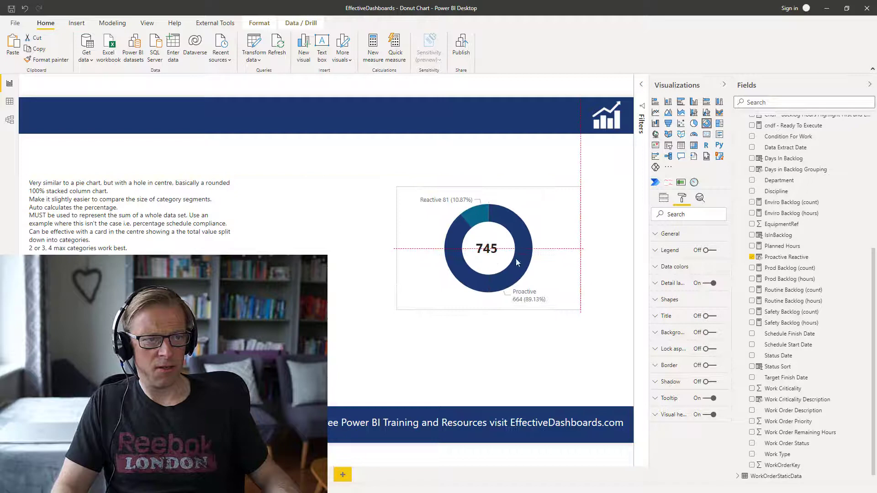
left_click(498, 339)
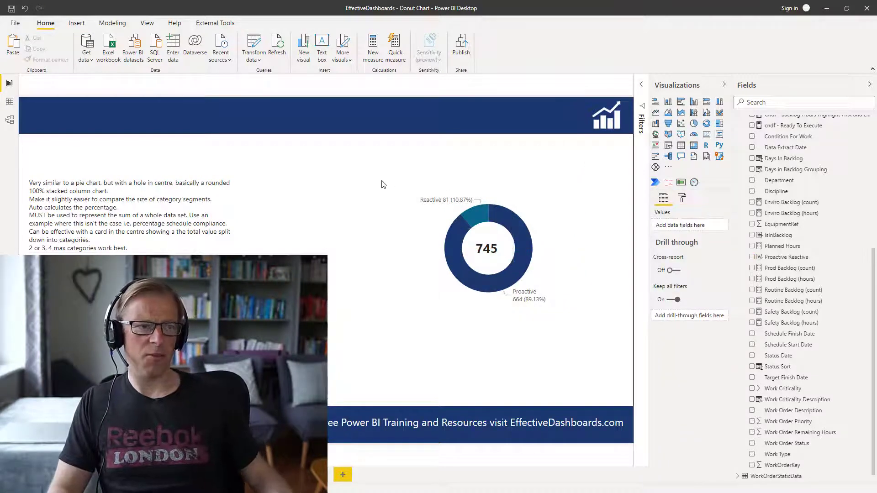
Step: Test the centre card's Reactive slice filter, clear it, then go to the backlog dashboard page
left_click_drag(381, 178, 660, 357)
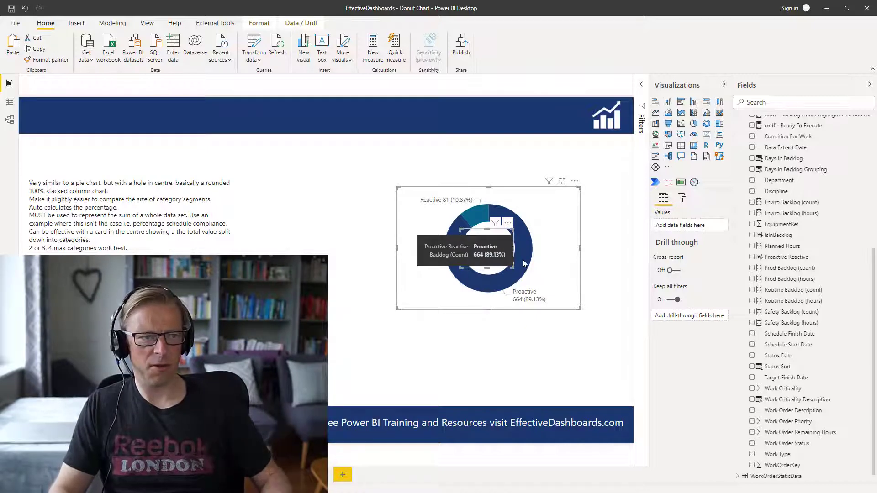
left_click(542, 166)
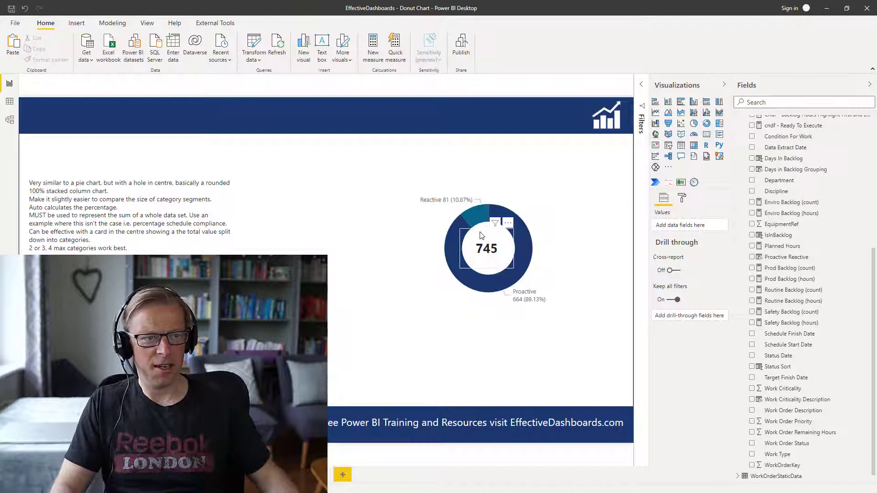
left_click(477, 219)
left_click(477, 220)
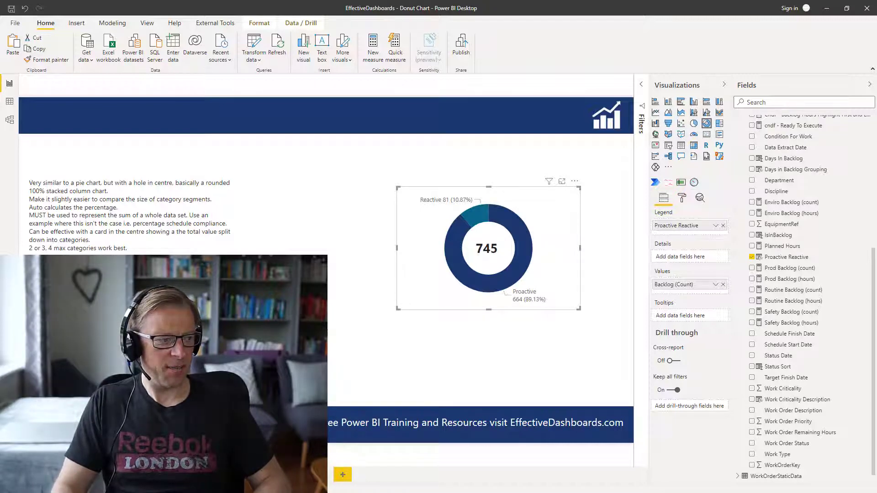
left_click(137, 475)
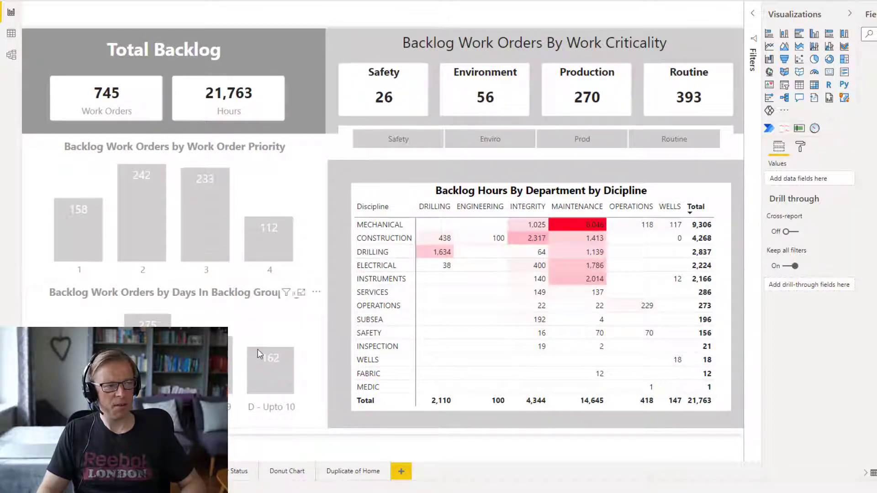
Step: Switch to the Duplicate of Home page with the paired 745-count and 21,763-hour donuts
mouse_move(259, 354)
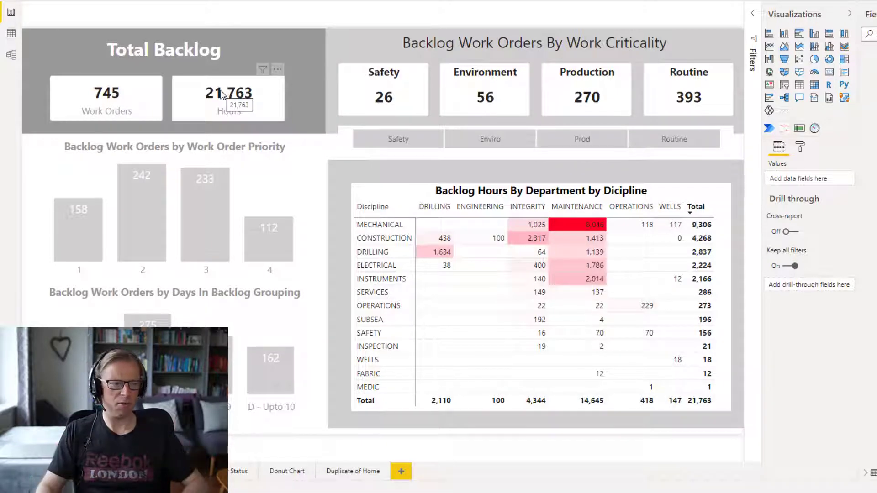
left_click(343, 473)
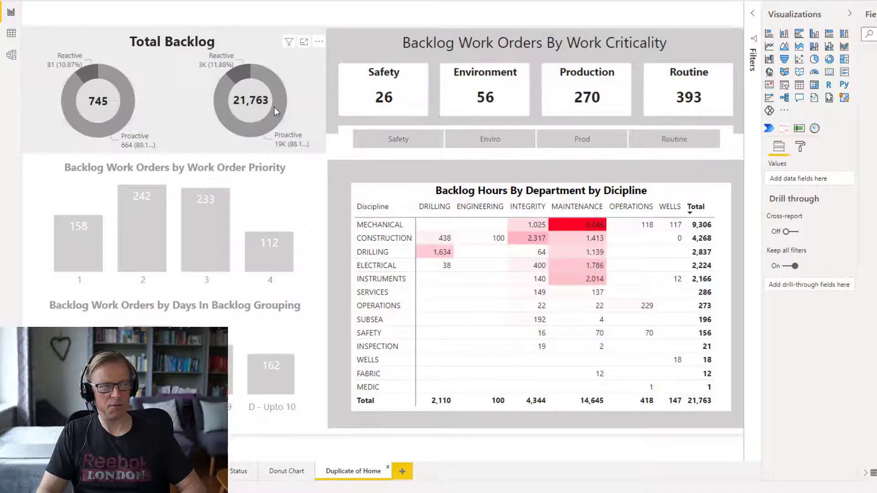
mouse_move(274, 110)
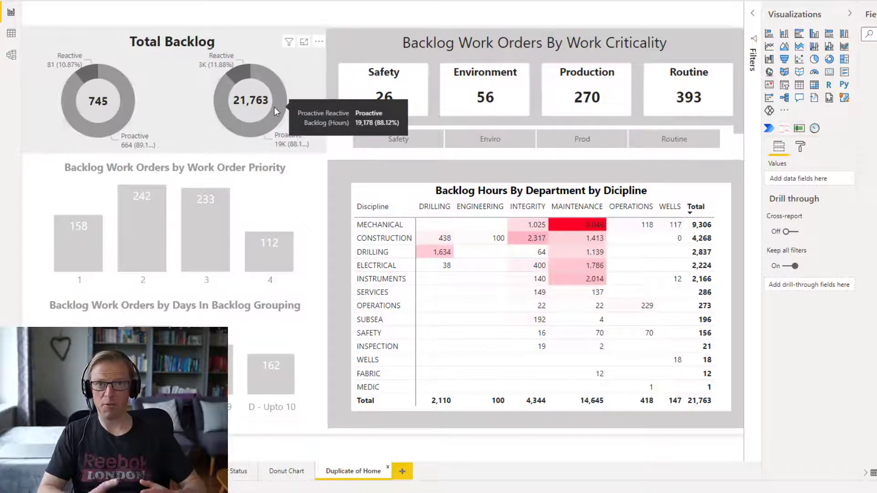
left_click(259, 76)
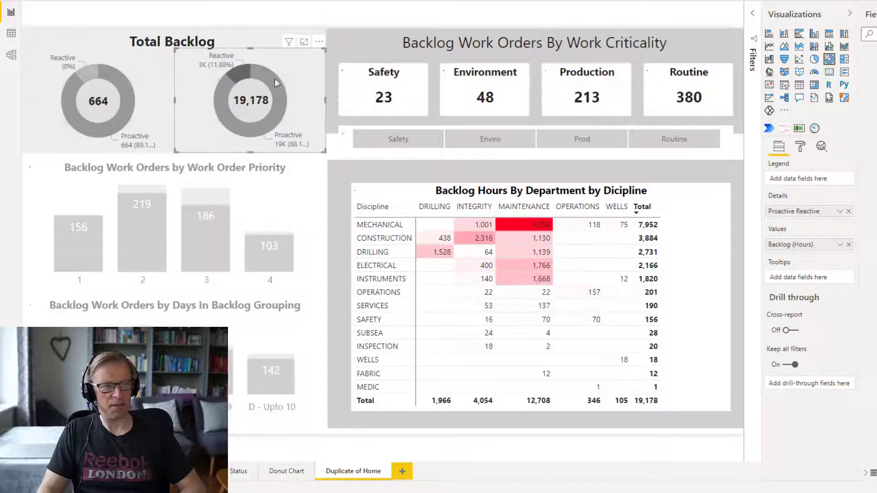
left_click(275, 78)
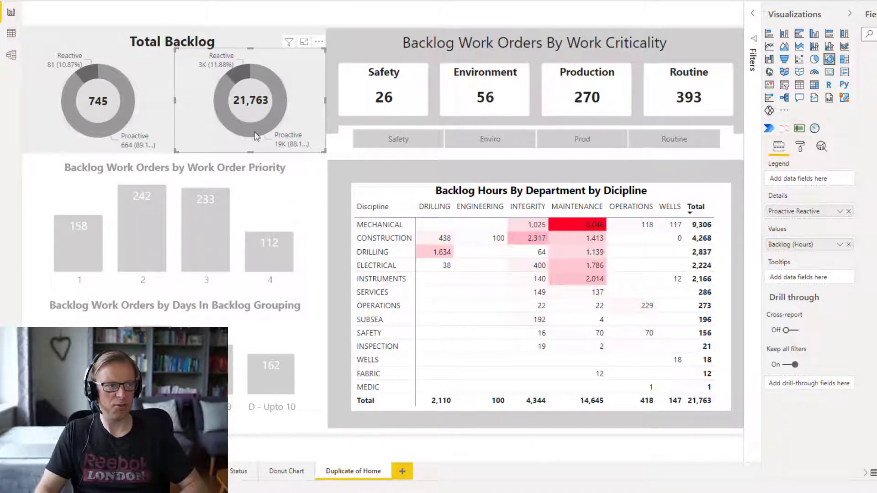
mouse_move(290, 139)
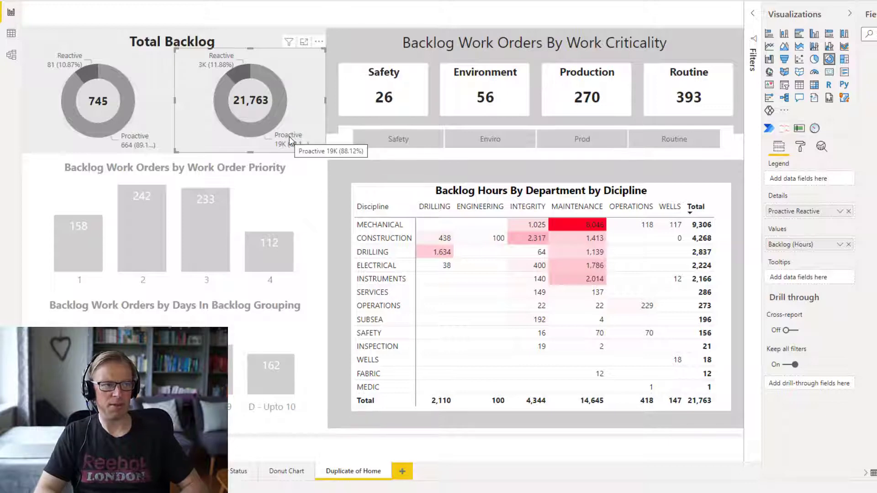